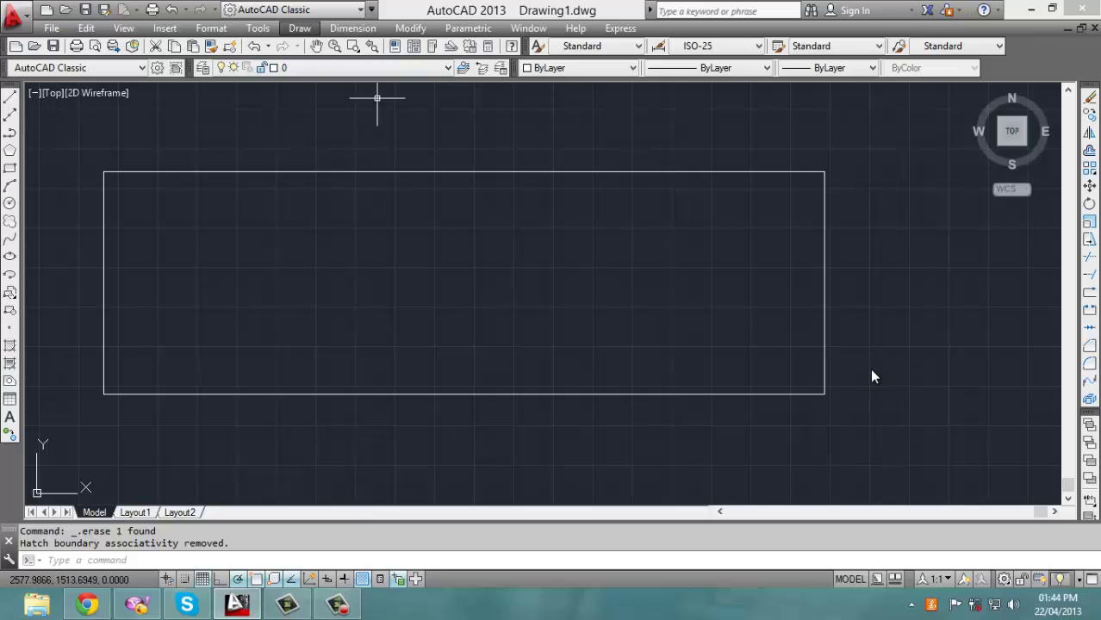
Go to the Hatch entry in the Draw menu to bring up the Hatch and Gradient dialog
{"action": "left_click", "coordinate": [300, 27]}
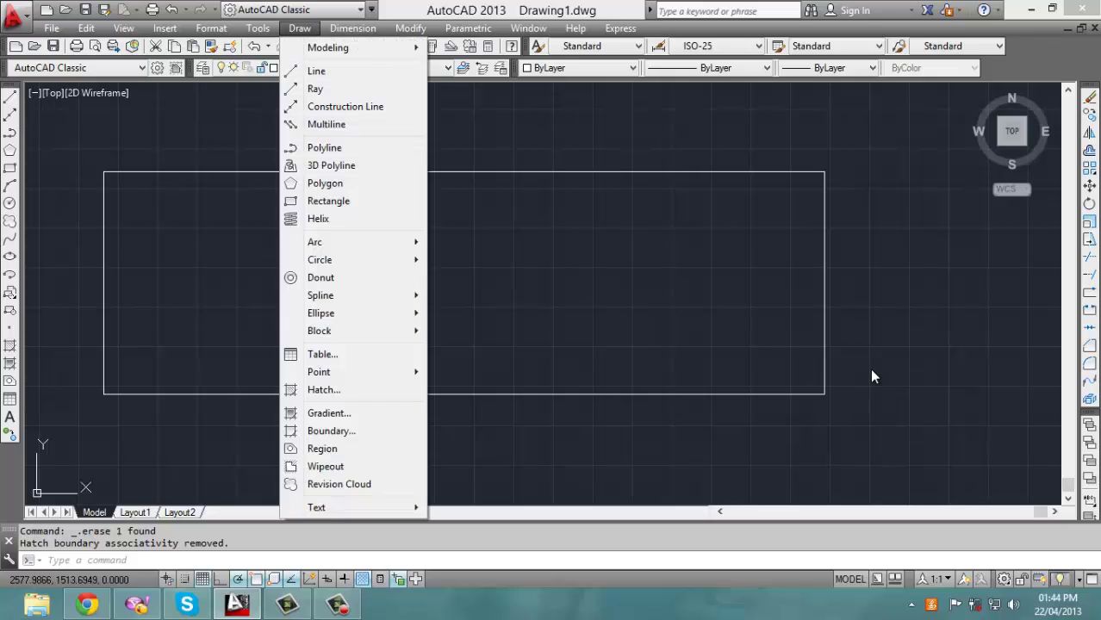
{"action": "key", "text": "Down"}
{"action": "key", "text": "Down"}
{"action": "key", "text": "Down"}
{"action": "key", "text": "Down"}
{"action": "key", "text": "Down"}
{"action": "key", "text": "Down"}
{"action": "key", "text": "Down"}
{"action": "key", "text": "Down"}
{"action": "key", "text": "Down"}
{"action": "key", "text": "Down"}
{"action": "key", "text": "Down"}
{"action": "key", "text": "Down"}
{"action": "key", "text": "Down"}
{"action": "key", "text": "Down"}
{"action": "key", "text": "Down"}
{"action": "key", "text": "Down"}
{"action": "key", "text": "Down"}
{"action": "key", "text": "Down"}
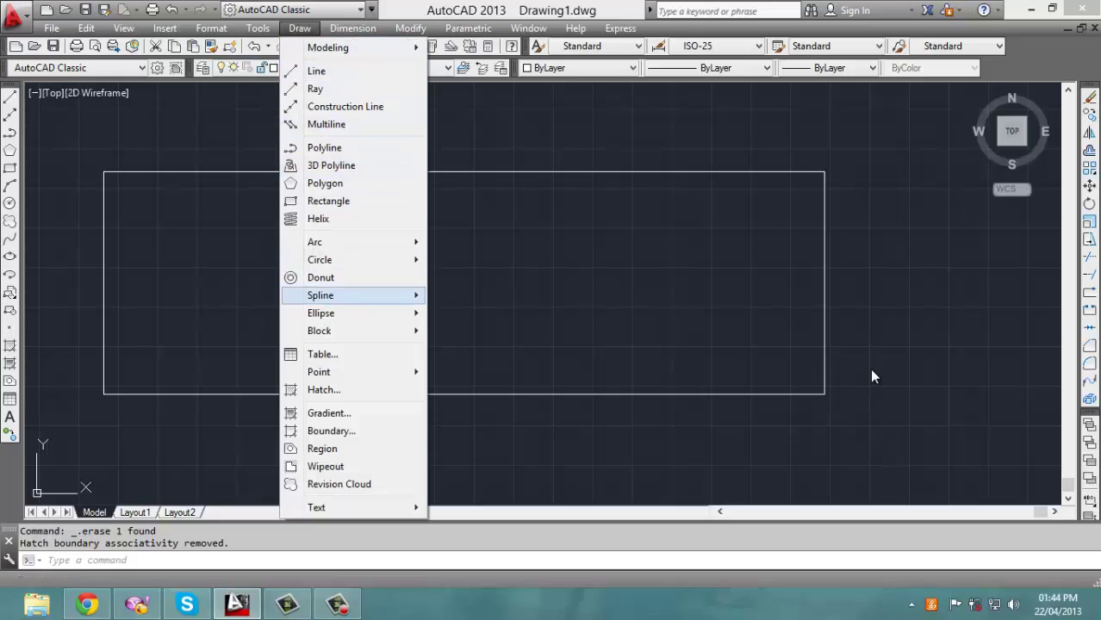
{"action": "key", "text": "Down"}
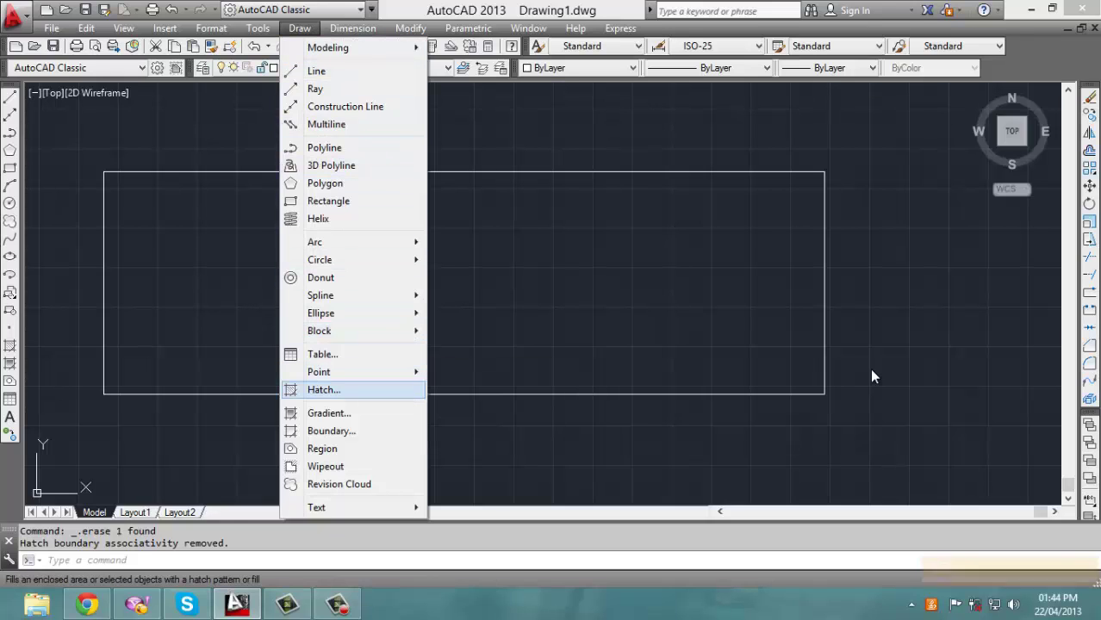
{"action": "key", "text": "Escape"}
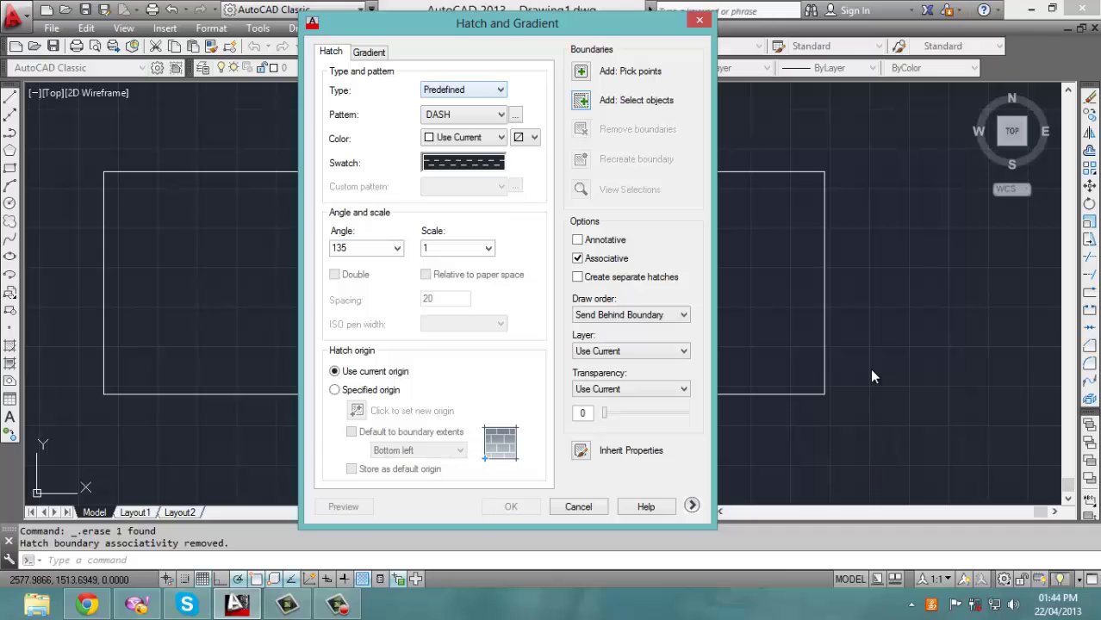
Set the hatch type to User defined with spacing 30 and angle 60
{"action": "key", "text": "alt+Down"}
{"action": "key", "text": "Down"}
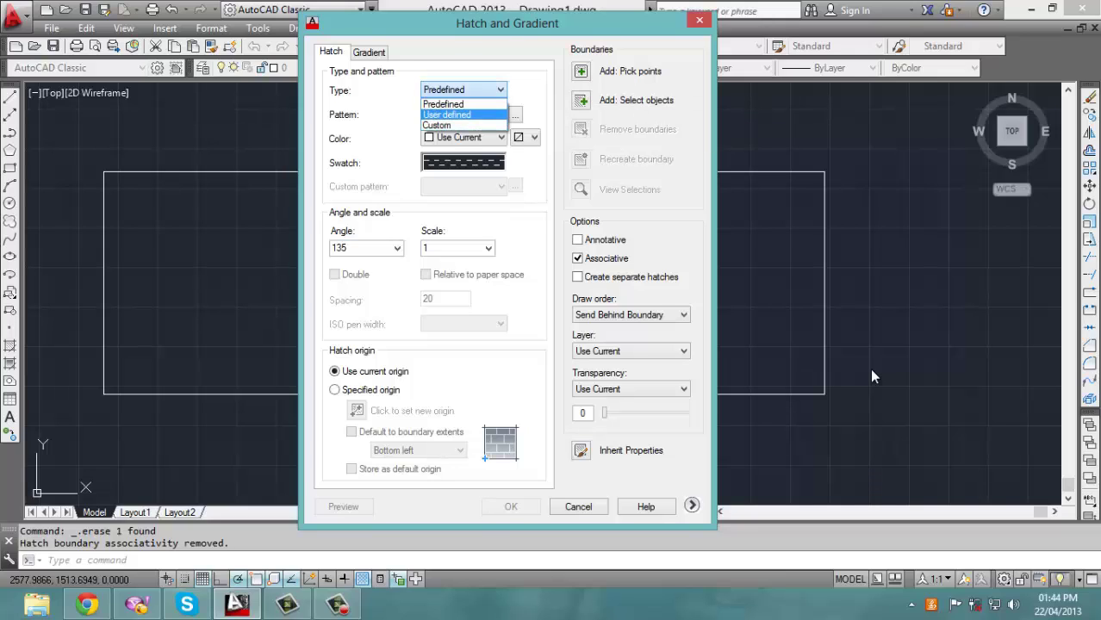
{"action": "key", "text": "Return"}
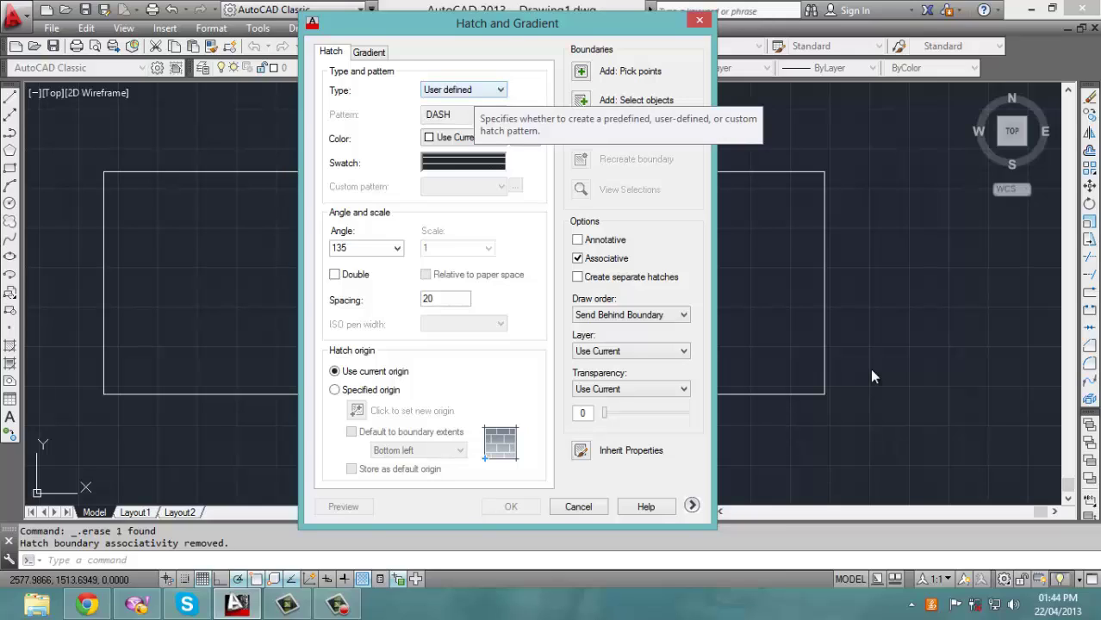
{"action": "key", "text": "Tab"}
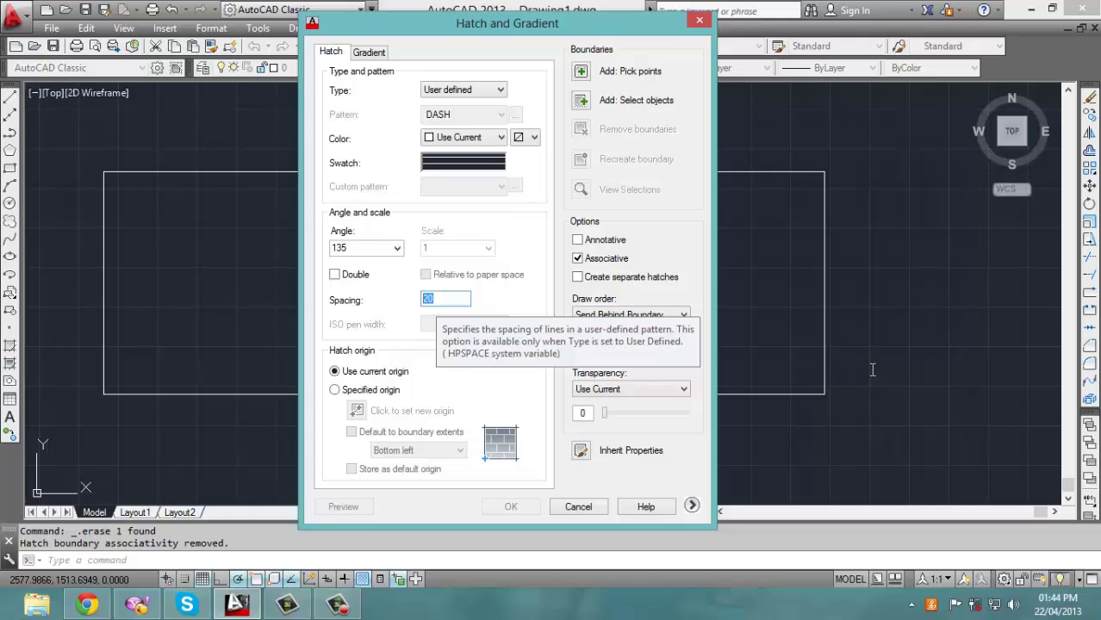
{"action": "type", "text": "30"}
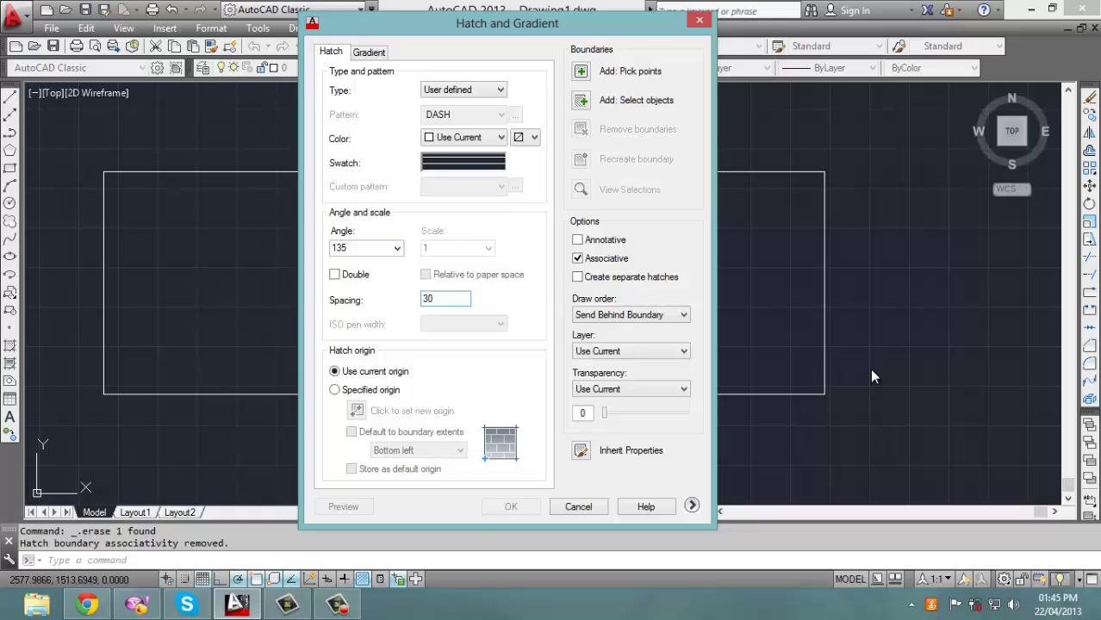
{"action": "key", "text": "shift+Tab"}
{"action": "key", "text": "alt+Down"}
{"action": "key", "text": "Home"}
{"action": "key", "text": "Down"}
{"action": "key", "text": "Down"}
{"action": "key", "text": "Down"}
{"action": "key", "text": "Down"}
{"action": "key", "text": "Down"}
{"action": "key", "text": "Up"}
{"action": "key", "text": "Return"}
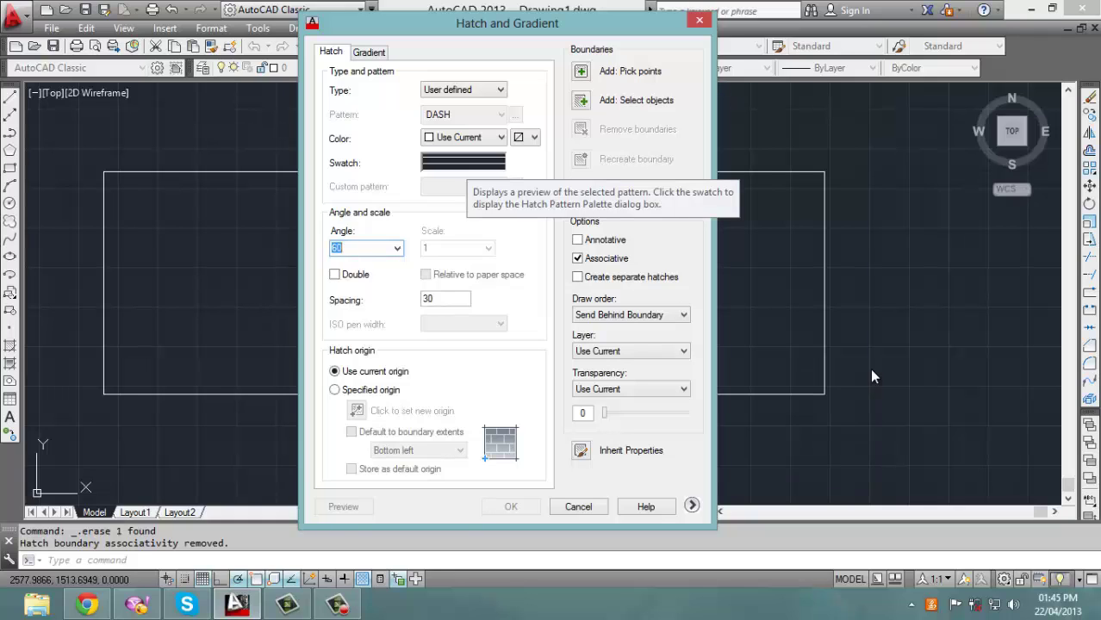
Choose ANSI32 from the ANSI tab of the Hatch Pattern Palette
{"action": "key", "text": "shift+Tab"}
{"action": "key", "text": "space"}
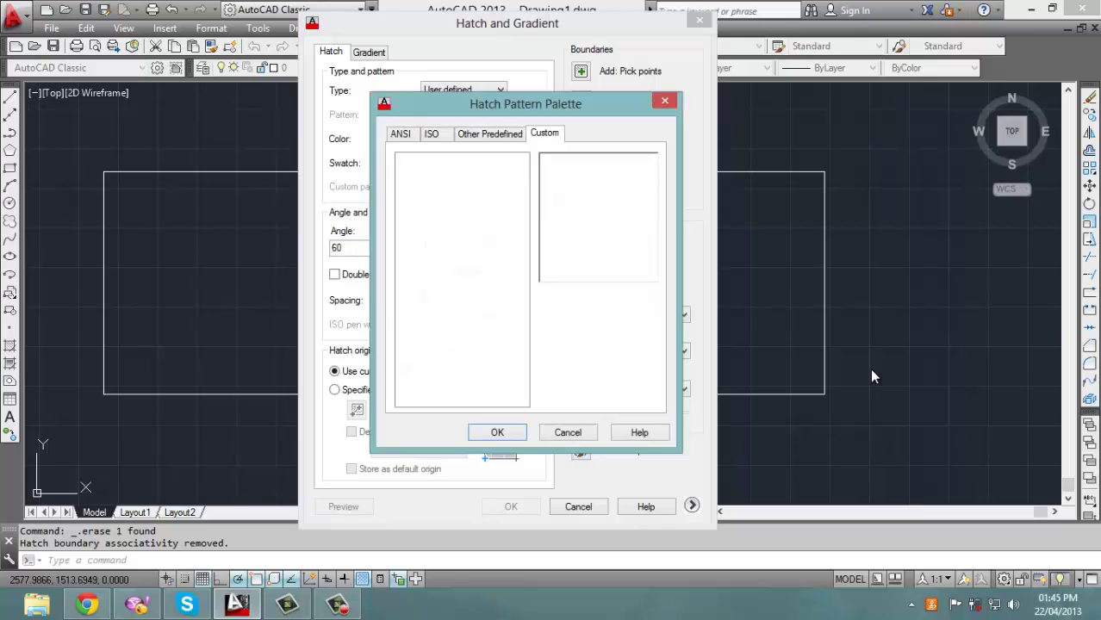
{"action": "key", "text": "ctrl+Tab"}
{"action": "key", "text": "ctrl+Tab"}
{"action": "key", "text": "ctrl+shift+Tab"}
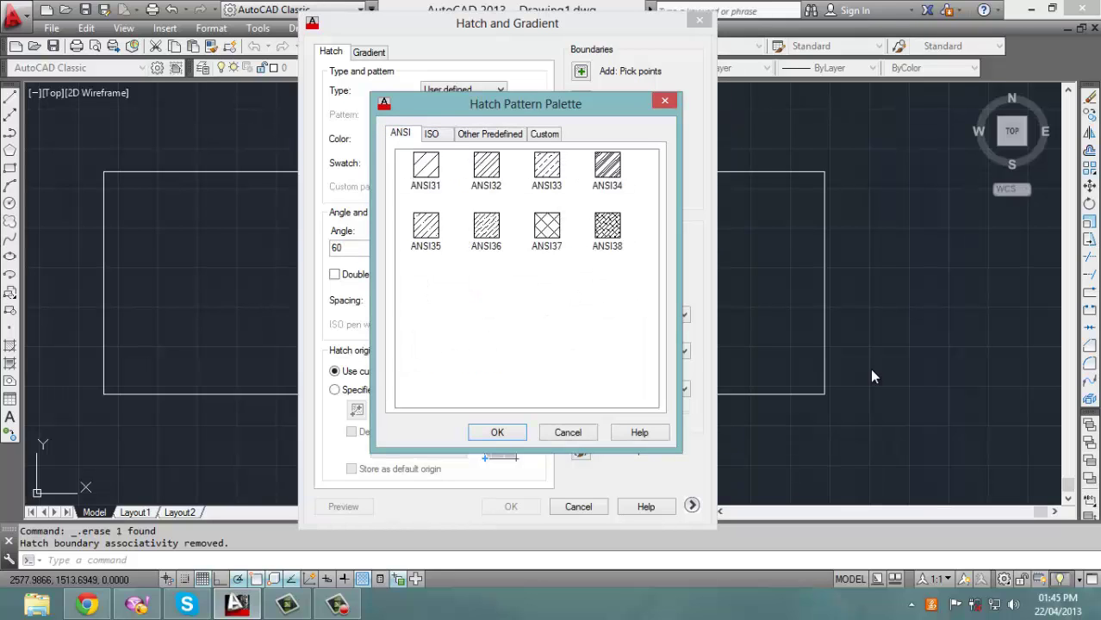
{"action": "key", "text": "Tab"}
{"action": "key", "text": "Right"}
{"action": "key", "text": "Return"}
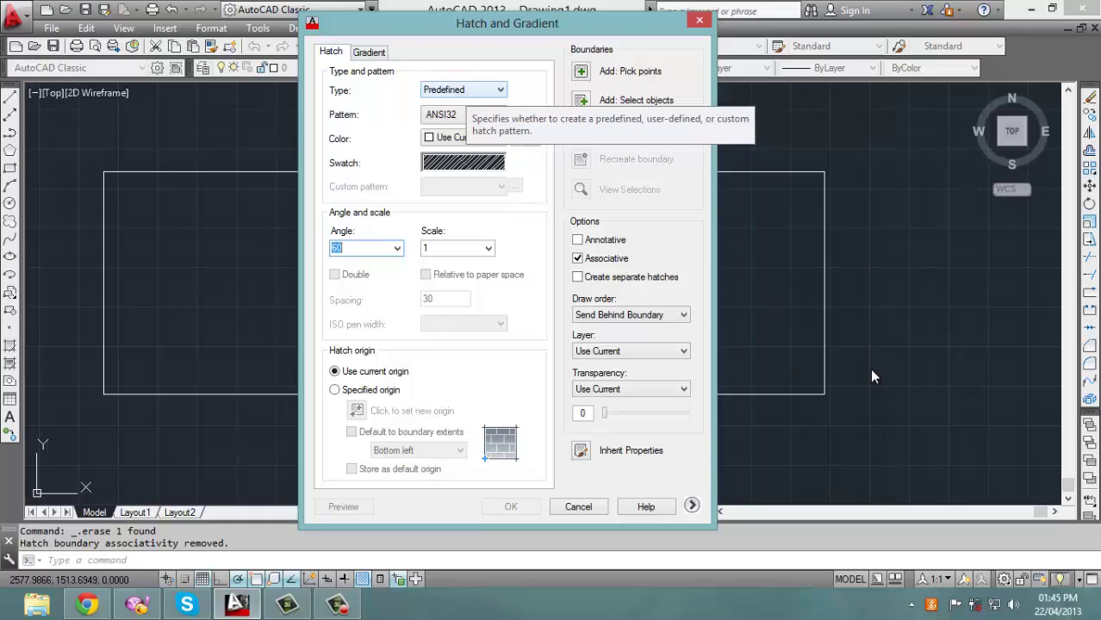
Switch the hatch type back to User defined
{"action": "key", "text": "alt+Down"}
{"action": "key", "text": "Down"}
{"action": "key", "text": "Return"}
{"action": "key", "text": "Tab"}
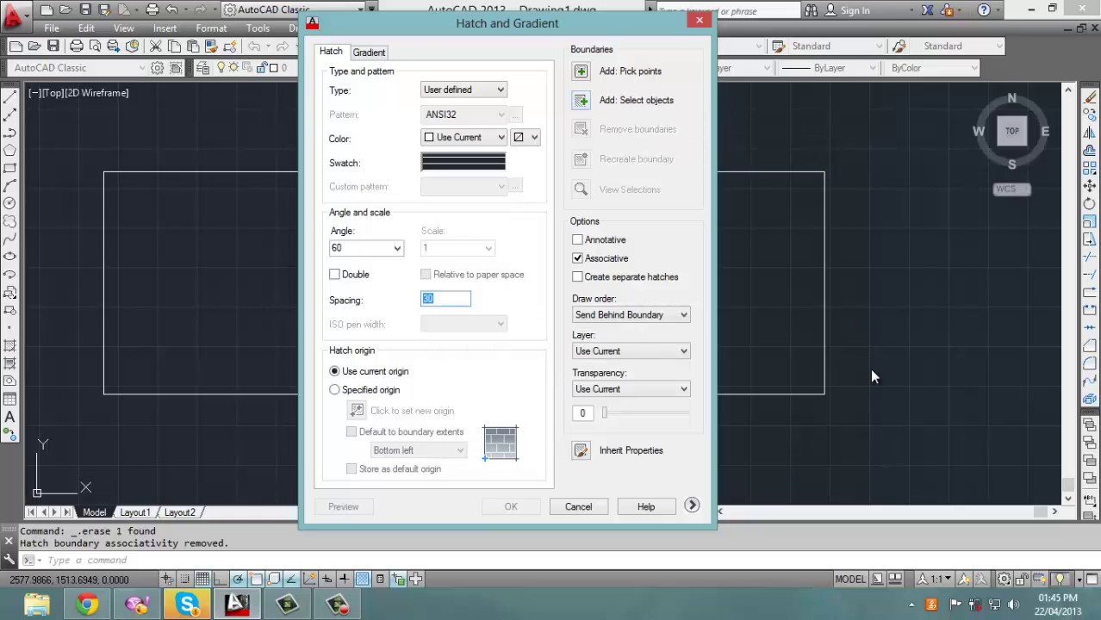
Window-select the rectangle as the boundary and apply the 60° line hatch
{"action": "left_click", "coordinate": [581, 99]}
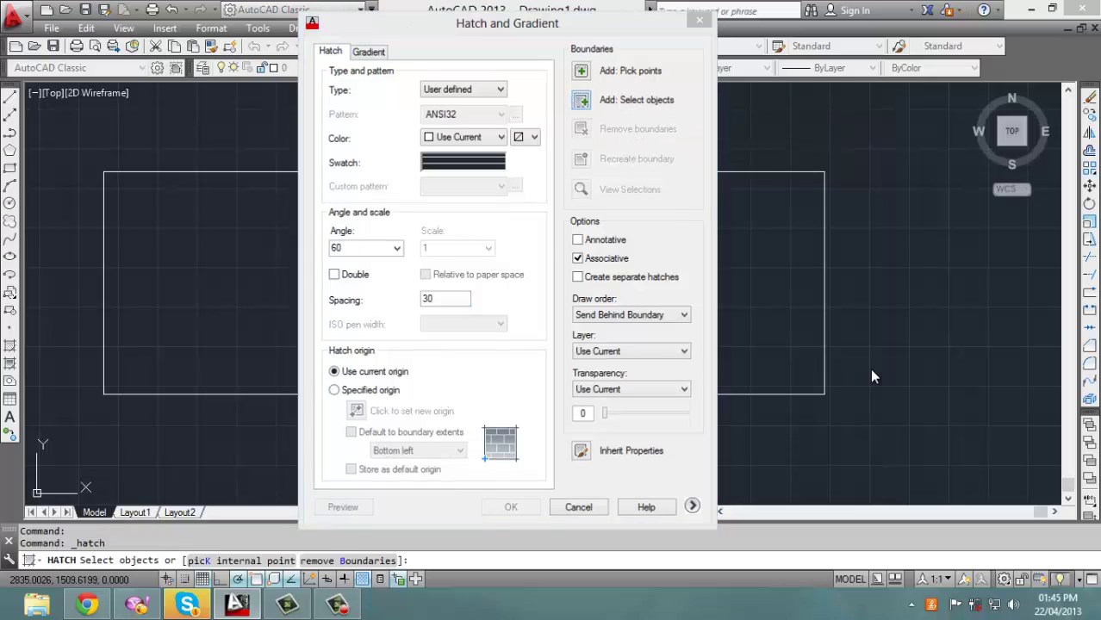
{"action": "left_click", "coordinate": [899, 434]}
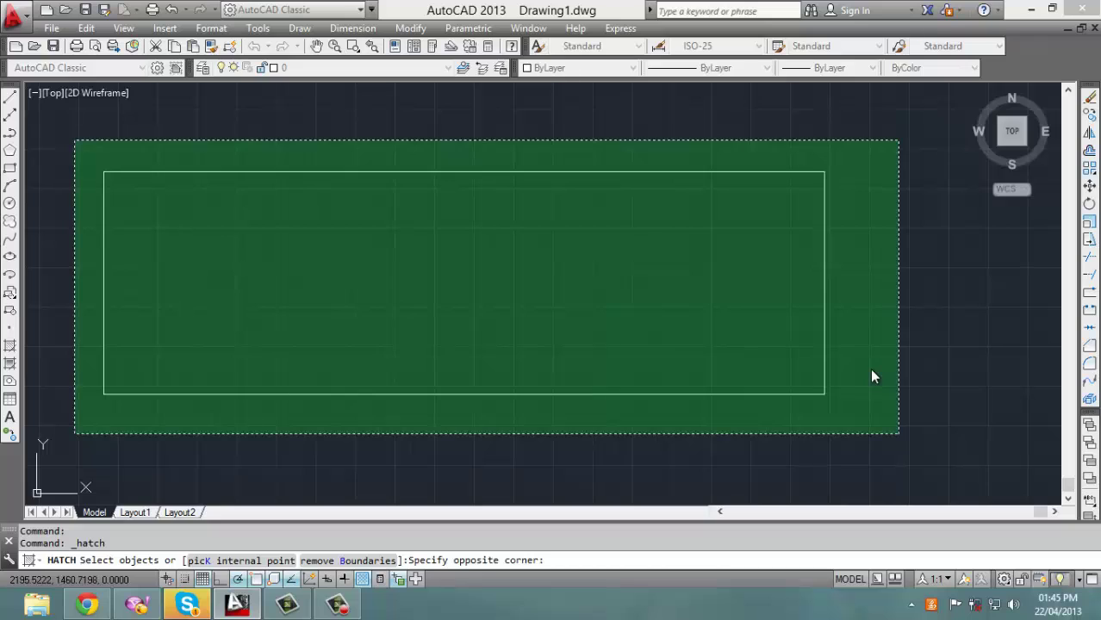
{"action": "left_click", "coordinate": [77, 141]}
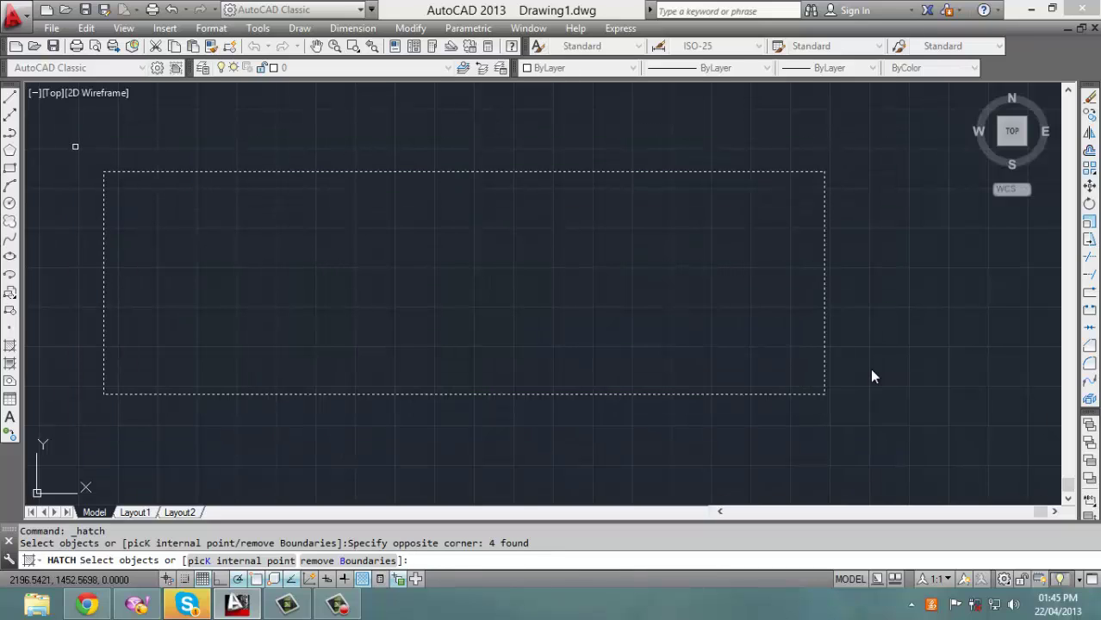
{"action": "key", "text": "Return"}
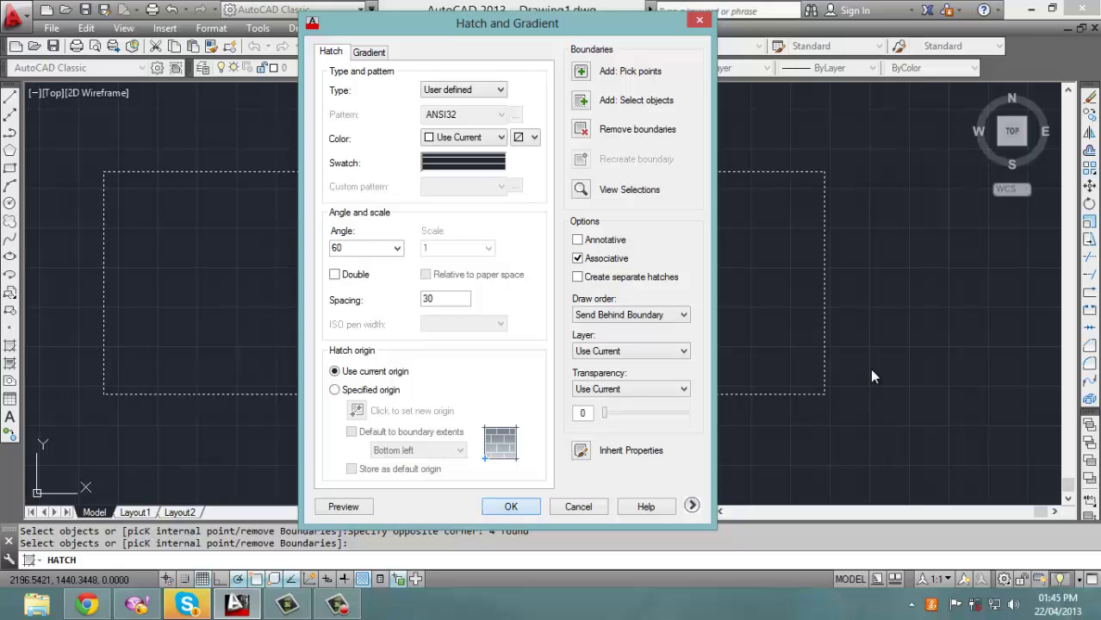
{"action": "key", "text": "Return"}
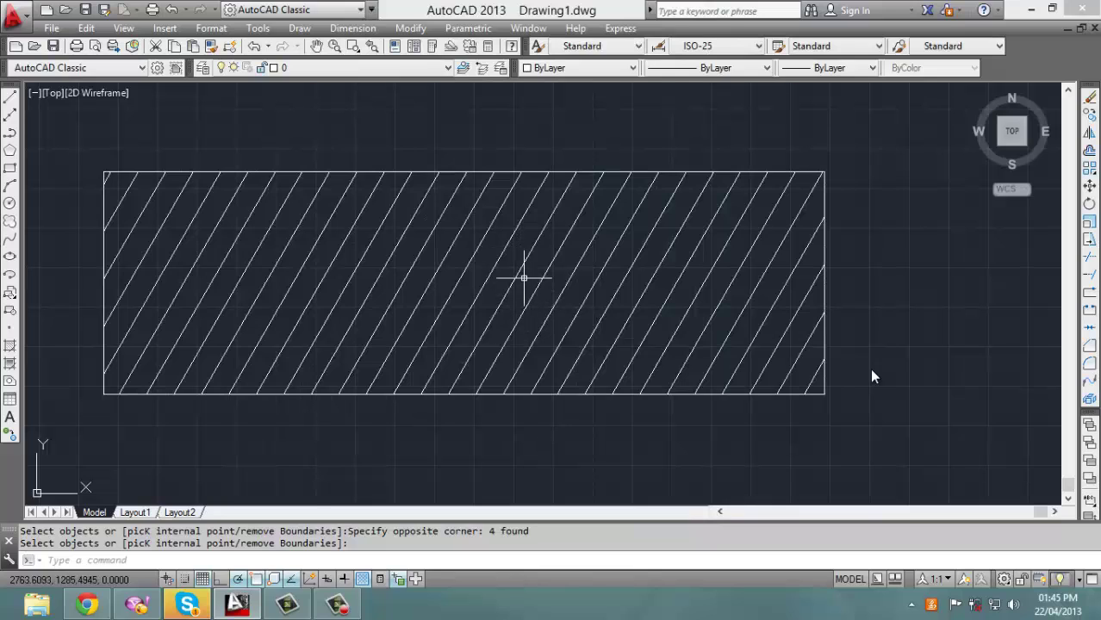
{"action": "left_click", "coordinate": [528, 276]}
Select the rectangle's hatch, then deselect it without changes
{"action": "left_click", "coordinate": [359, 219]}
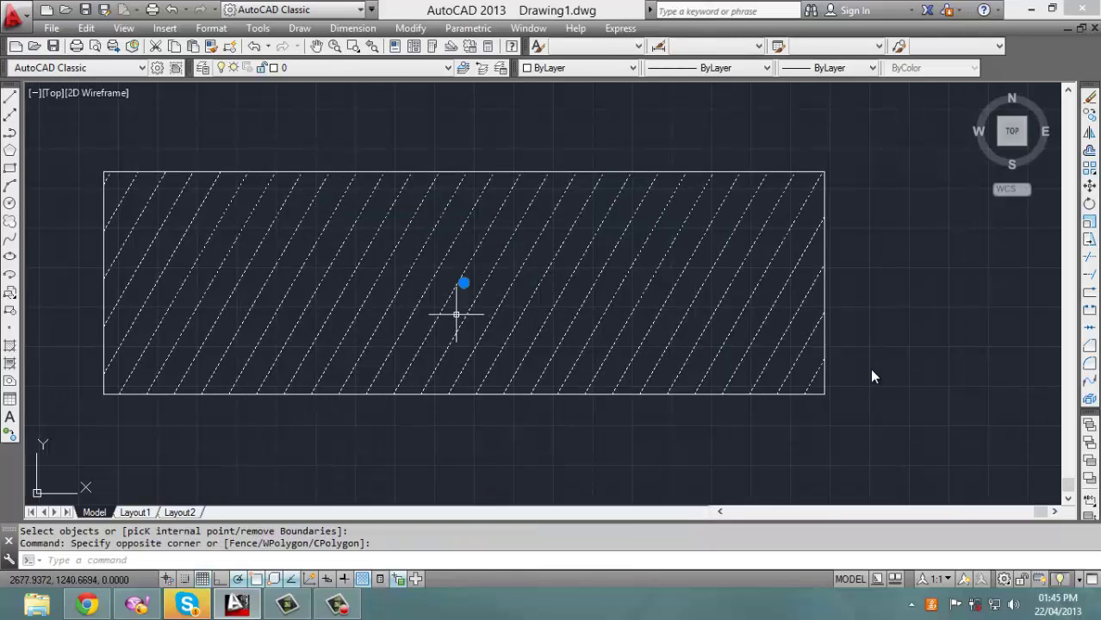
{"action": "key", "text": "Escape"}
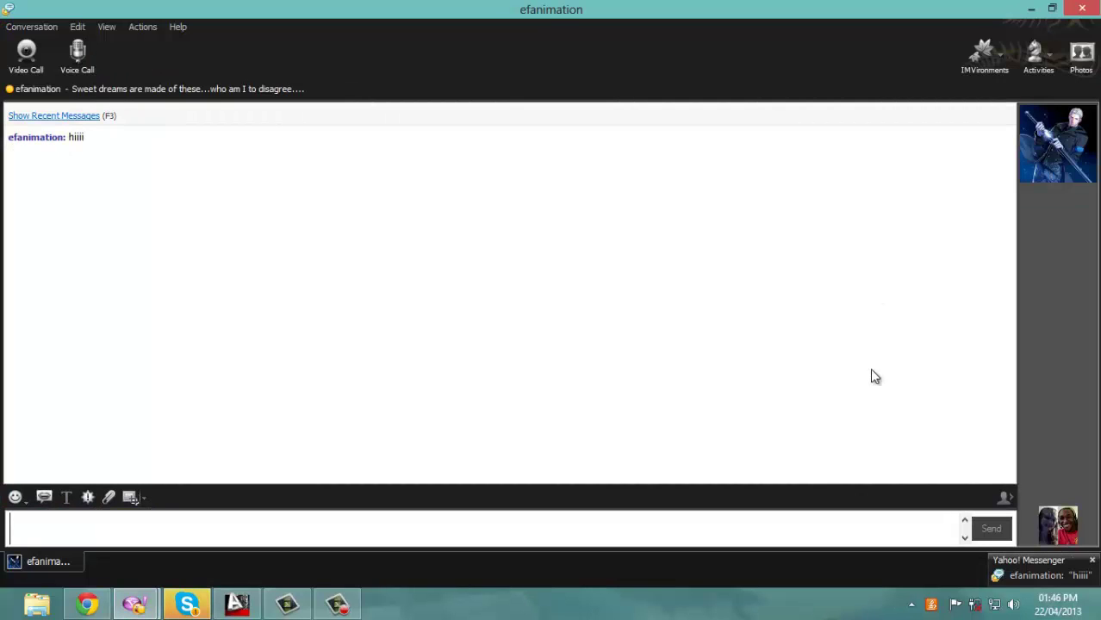
Switch from the Yahoo! Messenger chat back to the AutoCAD drawing
{"action": "key", "text": "alt+Tab"}
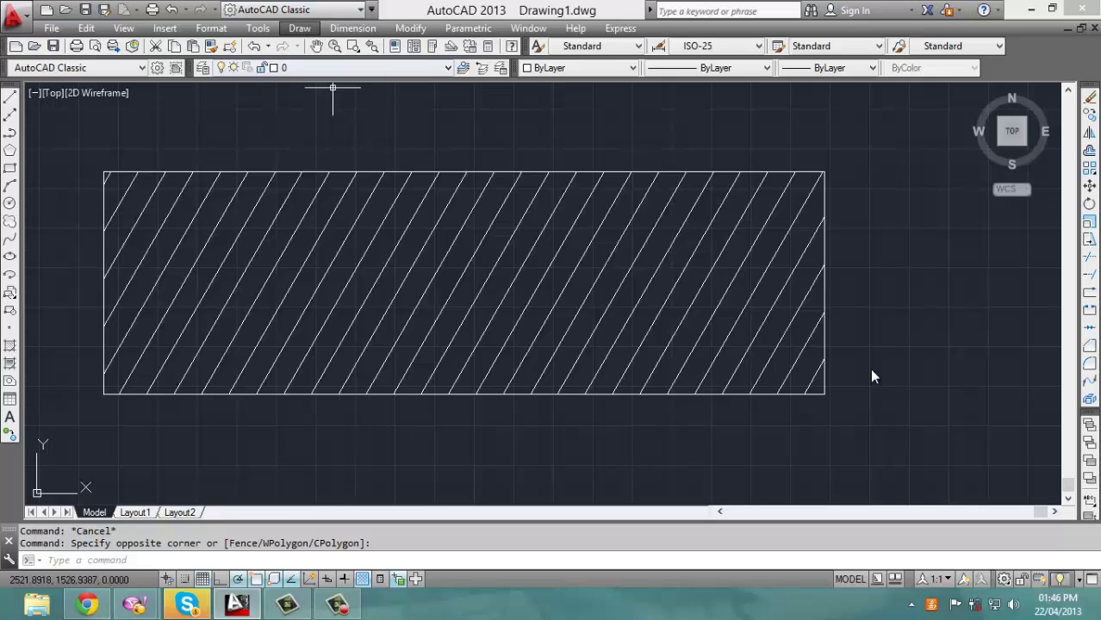
{"action": "left_click", "coordinate": [300, 28]}
{"action": "key", "text": "Down"}
{"action": "key", "text": "Down"}
{"action": "key", "text": "Down"}
{"action": "key", "text": "Down"}
{"action": "key", "text": "Down"}
{"action": "key", "text": "Down"}
{"action": "key", "text": "Down"}
{"action": "key", "text": "Down"}
{"action": "key", "text": "Down"}
{"action": "key", "text": "Down"}
{"action": "key", "text": "Down"}
{"action": "key", "text": "Down"}
{"action": "key", "text": "Down"}
{"action": "key", "text": "Down"}
{"action": "key", "text": "Down"}
{"action": "key", "text": "Down"}
{"action": "key", "text": "Down"}
{"action": "key", "text": "Down"}
{"action": "key", "text": "Down"}
{"action": "key", "text": "Return"}
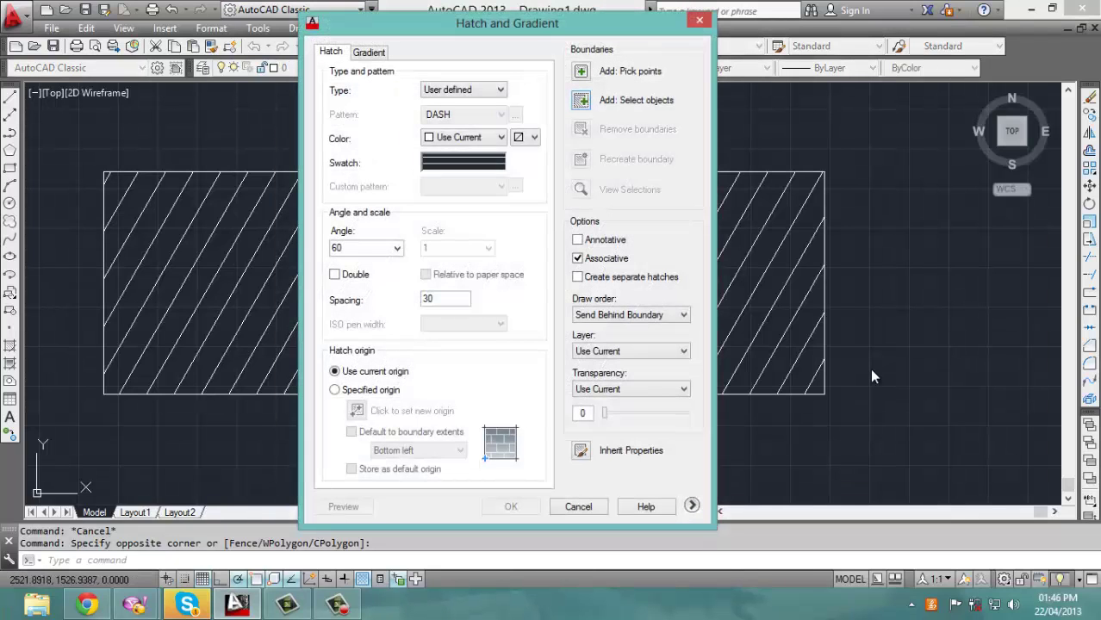
{"action": "key", "text": "Return"}
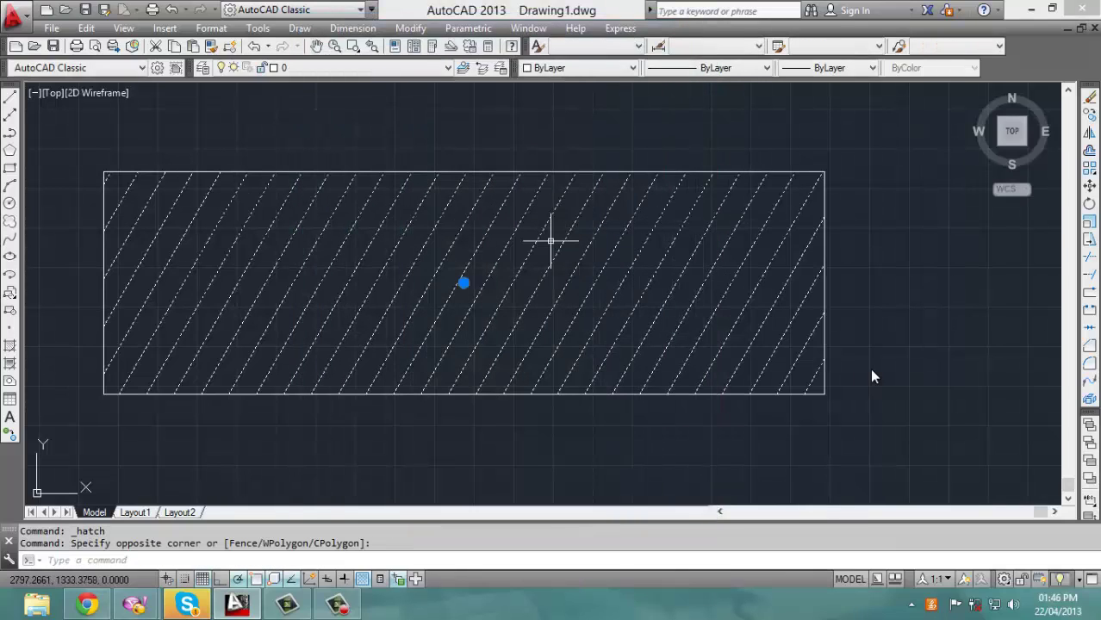
{"action": "key", "text": "Escape"}
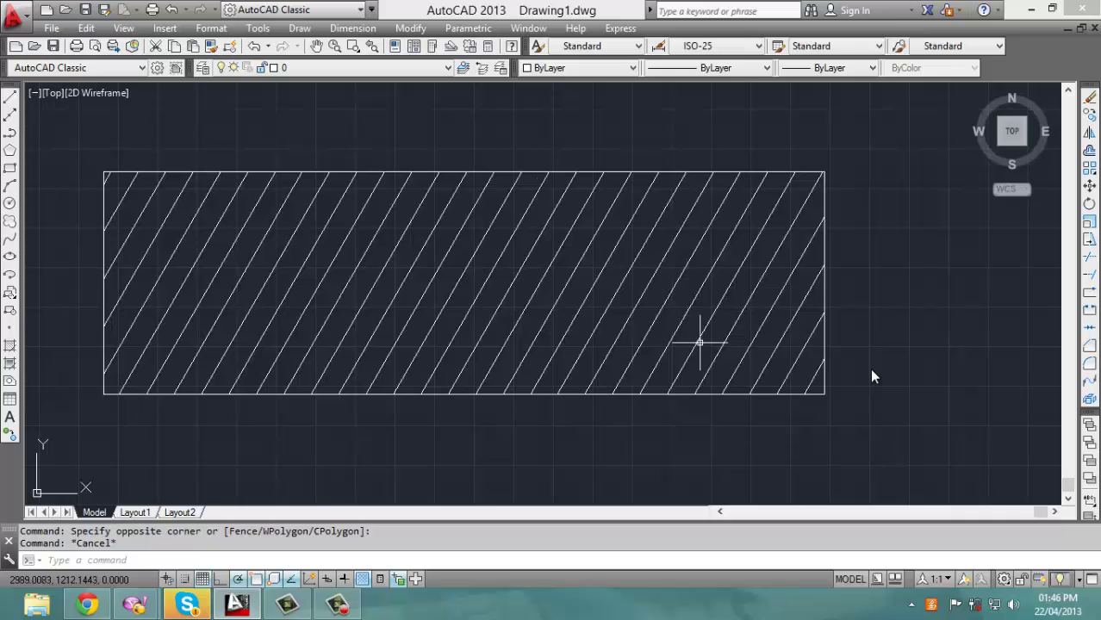
{"action": "scroll", "coordinate": [619, 356], "scroll_direction": "down", "scroll_amount": 6}
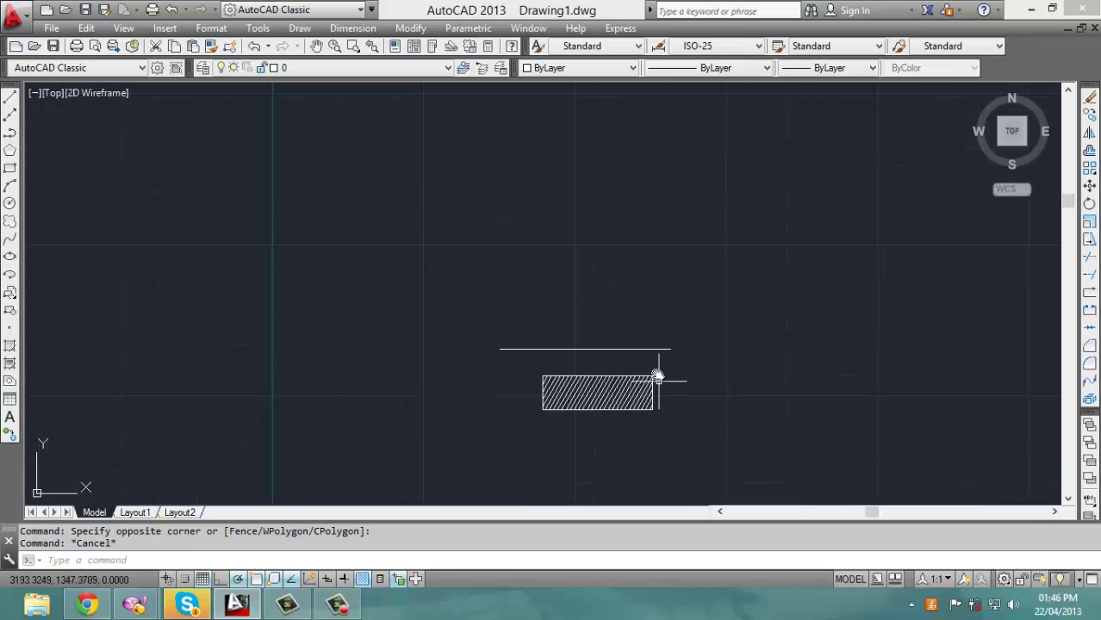
{"action": "scroll", "coordinate": [608, 379], "scroll_direction": "up", "scroll_amount": 2}
{"action": "scroll", "coordinate": [620, 392], "scroll_direction": "up", "scroll_amount": 6}
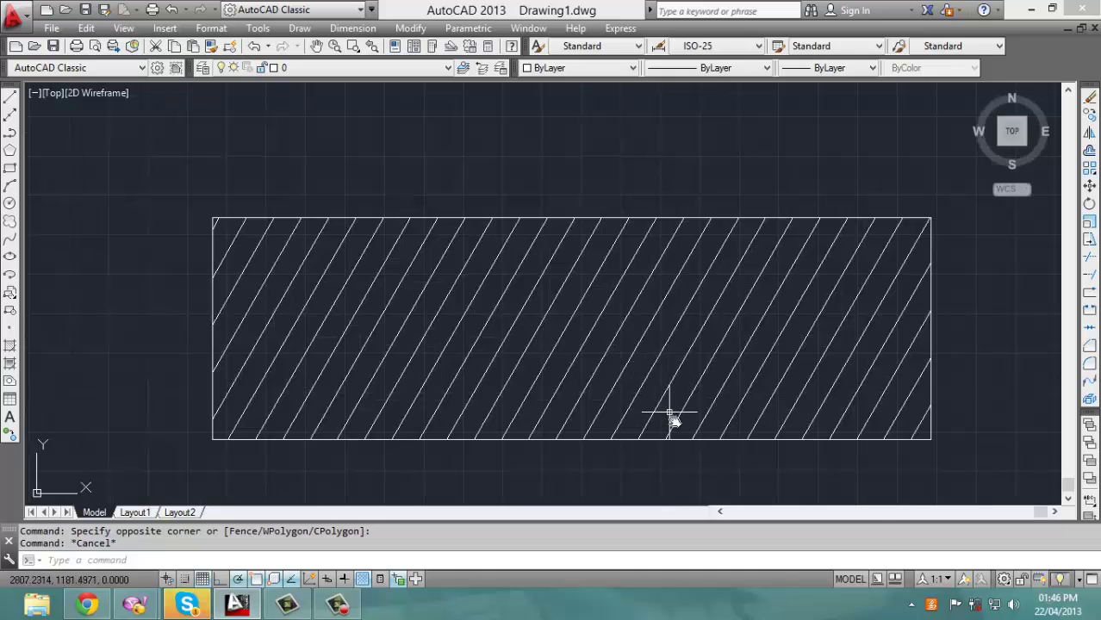
{"action": "scroll", "coordinate": [672, 388], "scroll_direction": "down", "scroll_amount": 6}
{"action": "scroll", "coordinate": [677, 356], "scroll_direction": "up", "scroll_amount": 4}
{"action": "middle_click_drag", "start_coordinate": [445, 275], "coordinate": [475, 273]}
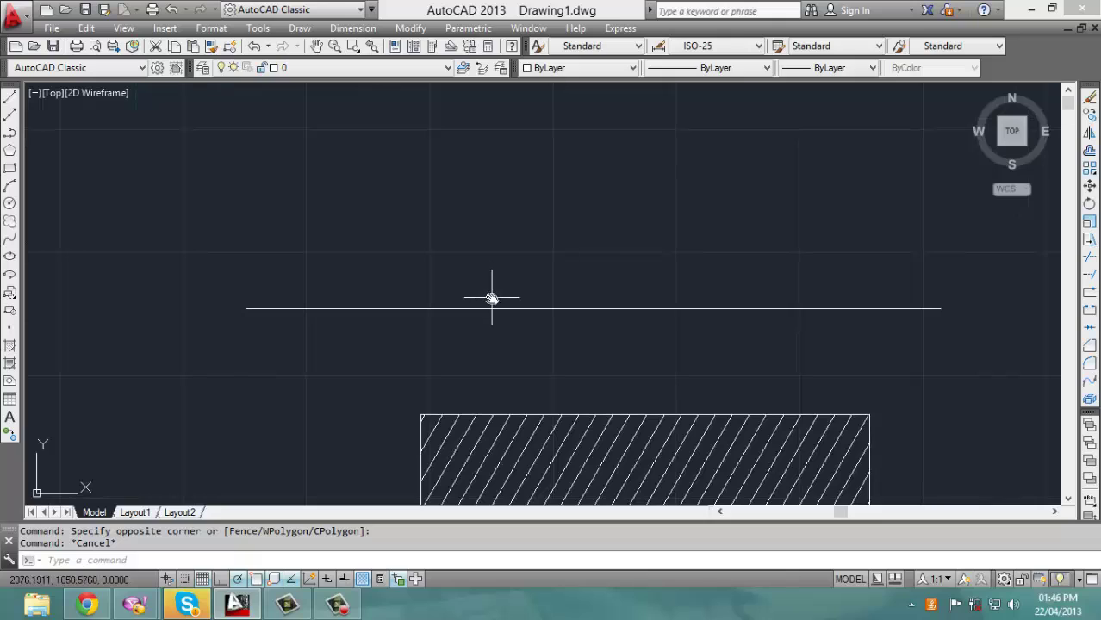
{"action": "left_click", "coordinate": [450, 308]}
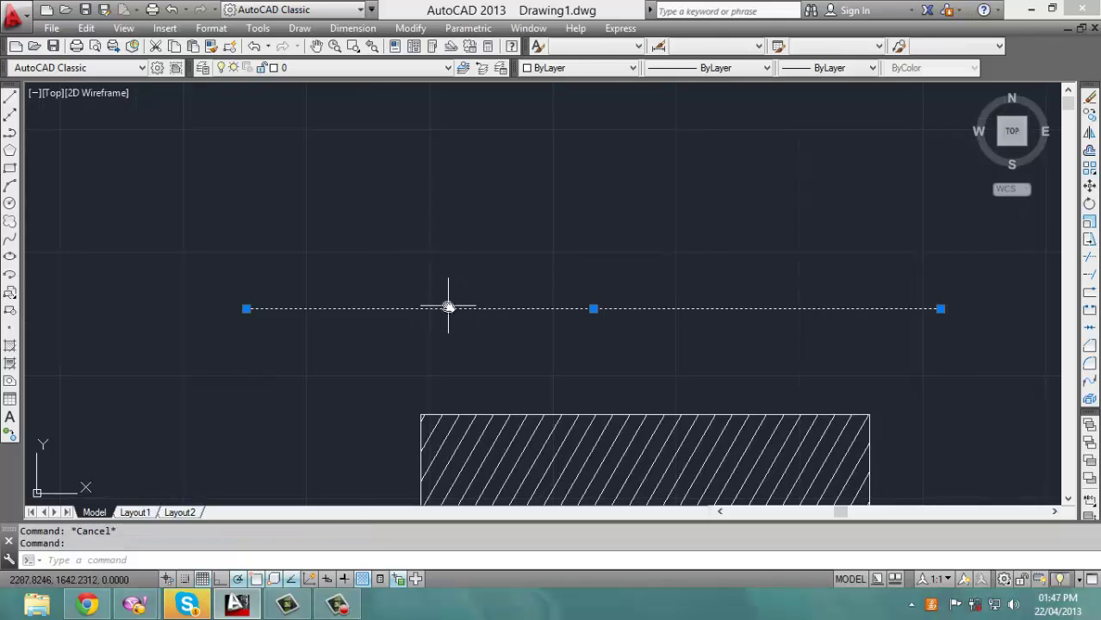
{"action": "key", "text": "Escape"}
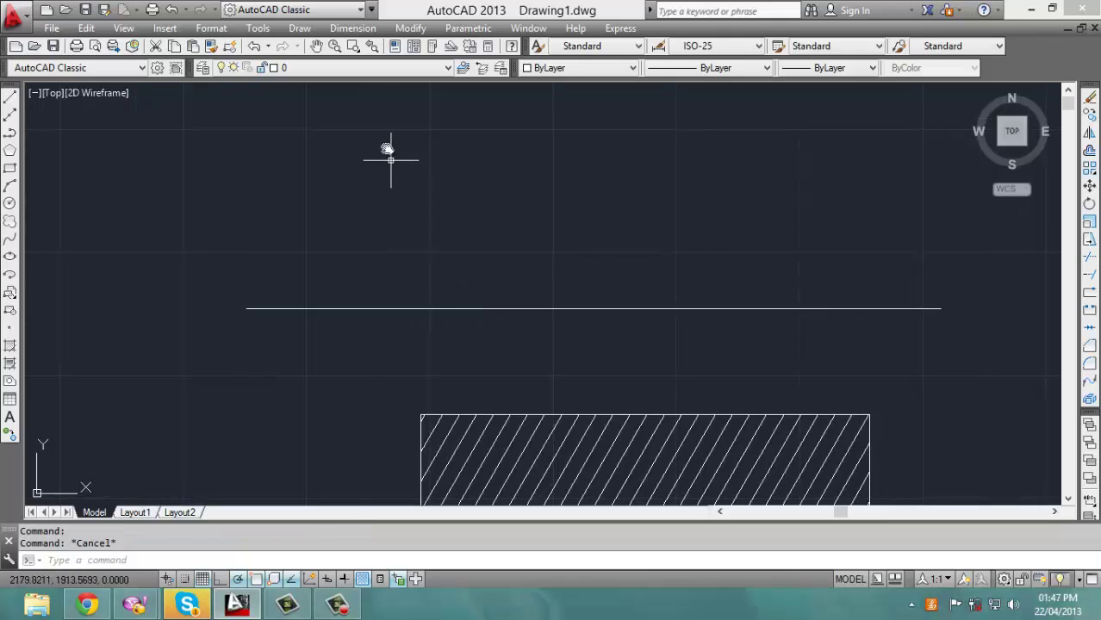
{"action": "left_click", "coordinate": [505, 318]}
{"action": "left_click", "coordinate": [434, 254]}
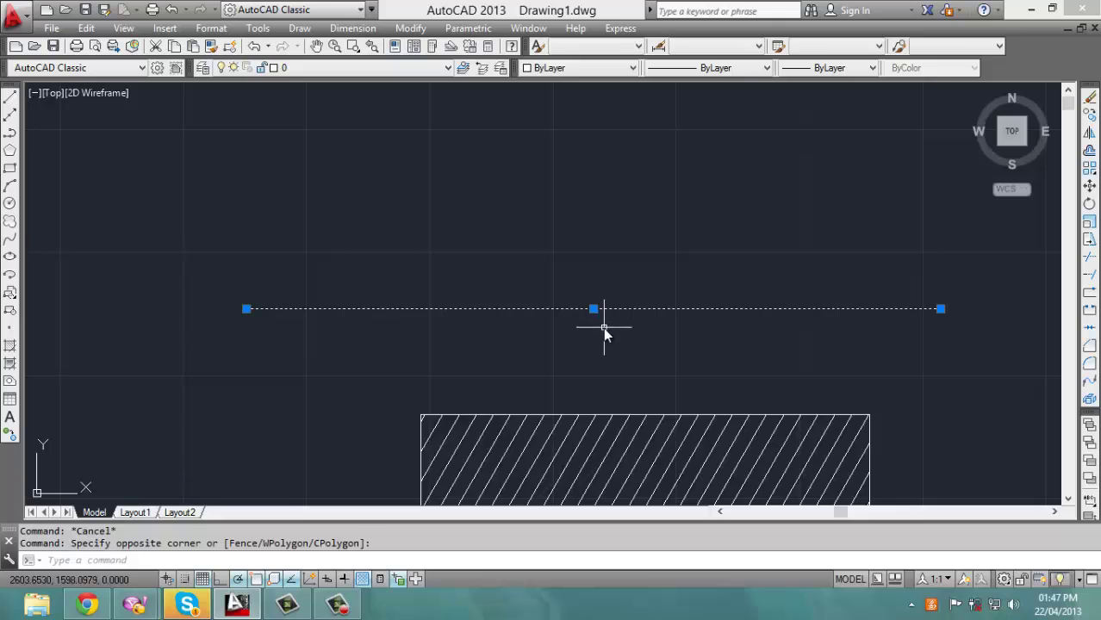
{"action": "key", "text": "Escape"}
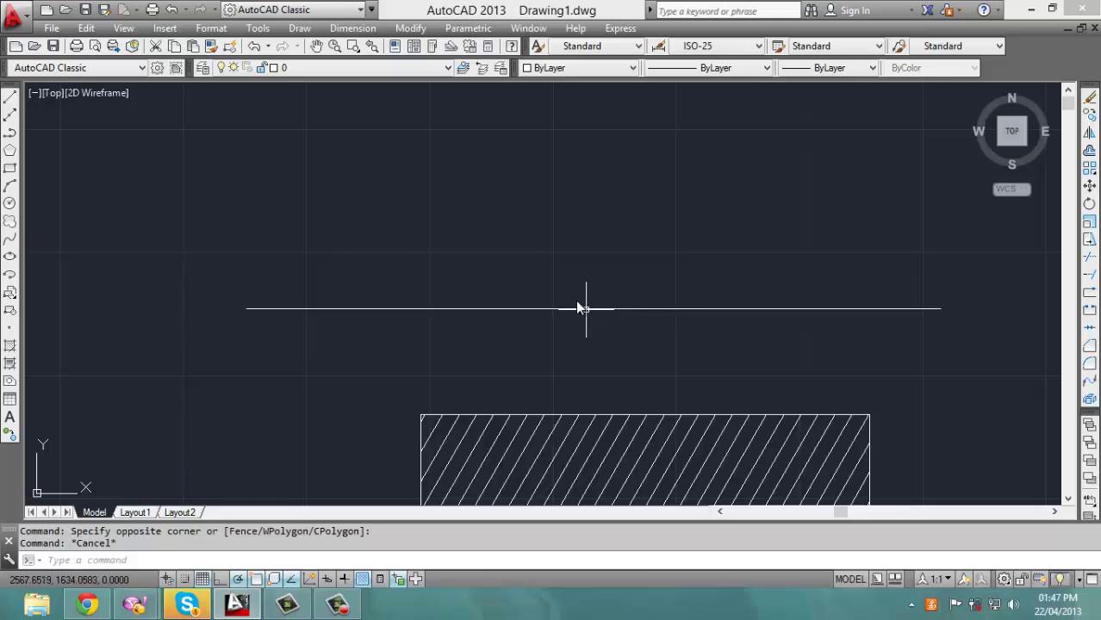
Dimension the horizontal line end to end with an aligned dimension reading 1408.16
{"action": "left_click", "coordinate": [358, 33]}
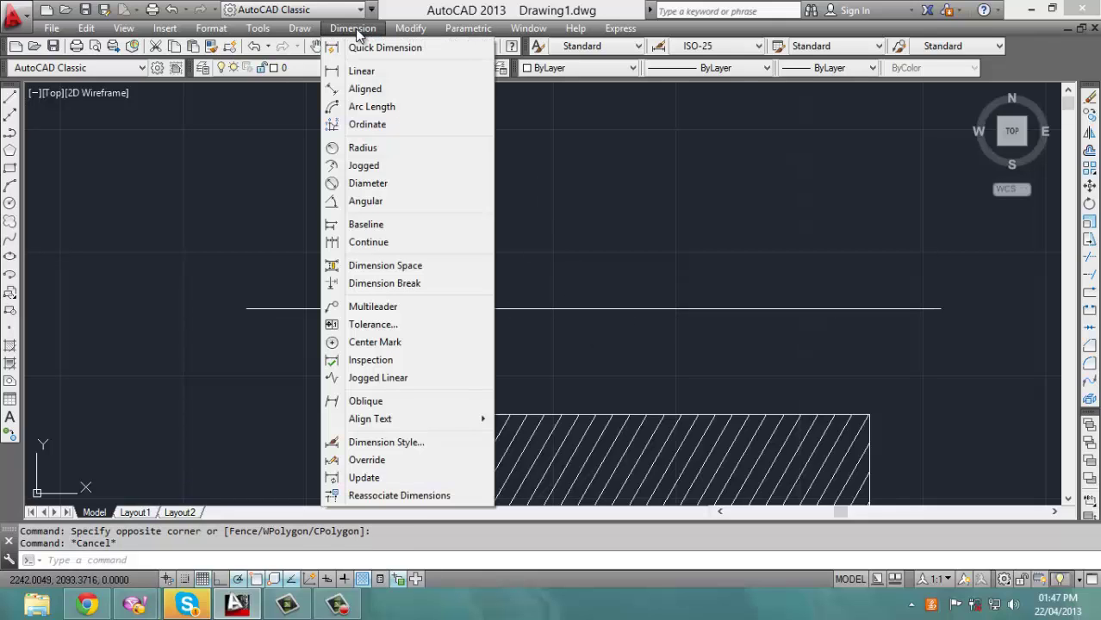
{"action": "left_click", "coordinate": [402, 90]}
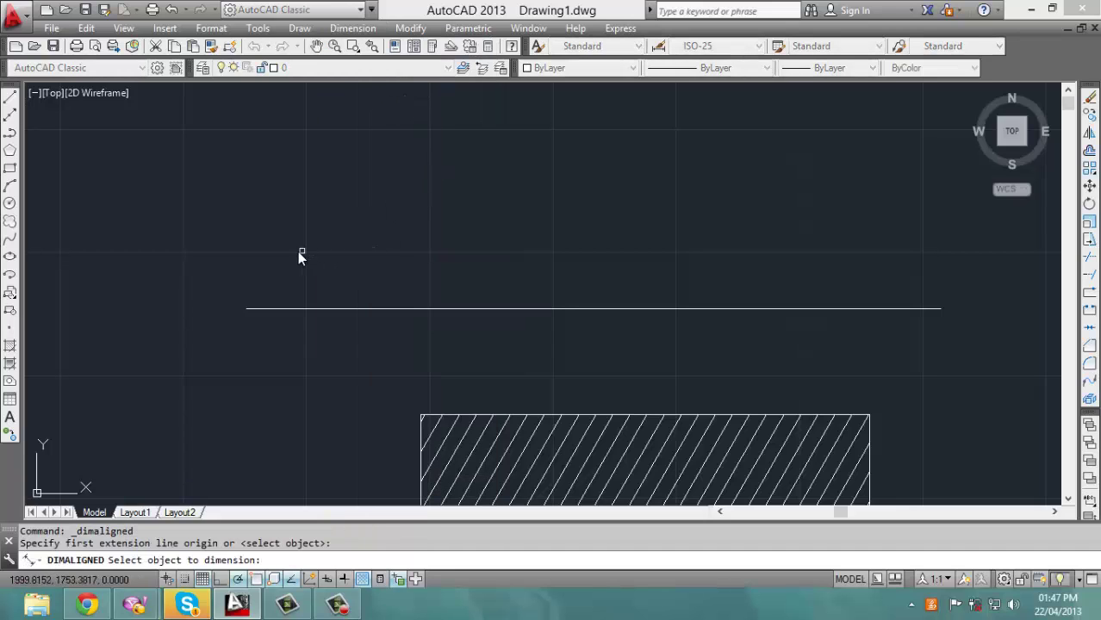
{"action": "key", "text": "Escape"}
{"action": "key", "text": "Return"}
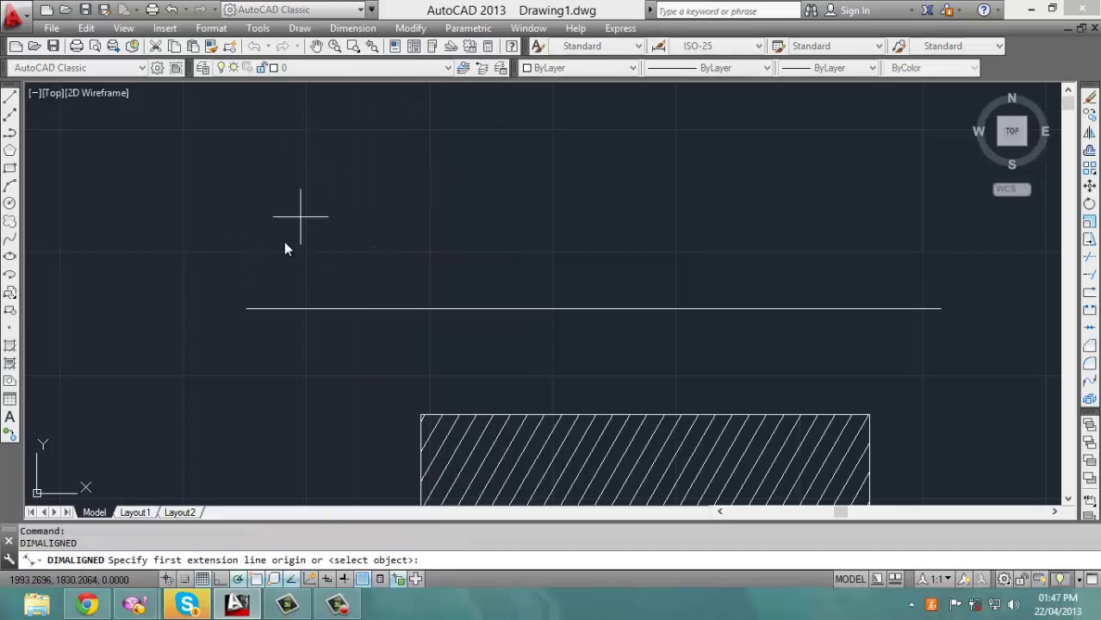
{"action": "left_click", "coordinate": [242, 304]}
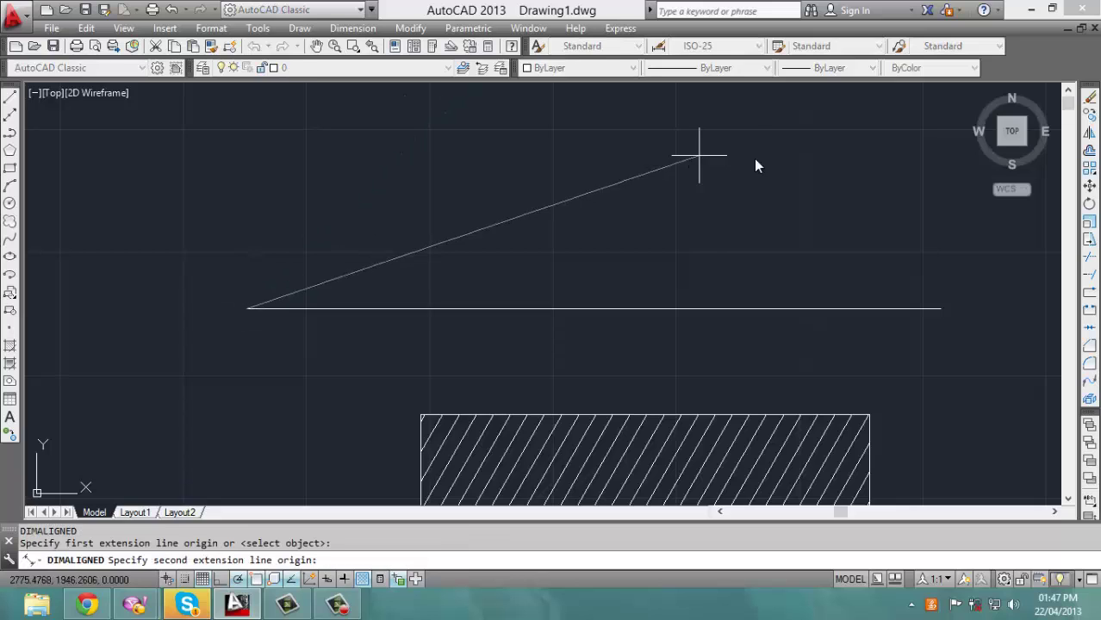
{"action": "left_click", "coordinate": [939, 308]}
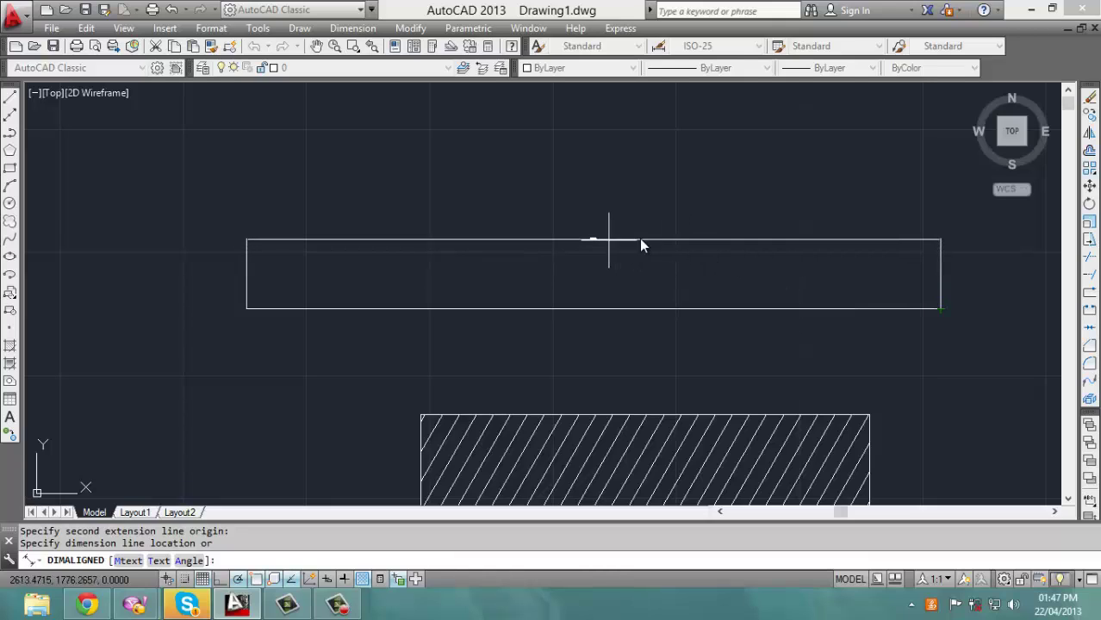
{"action": "left_click", "coordinate": [663, 235]}
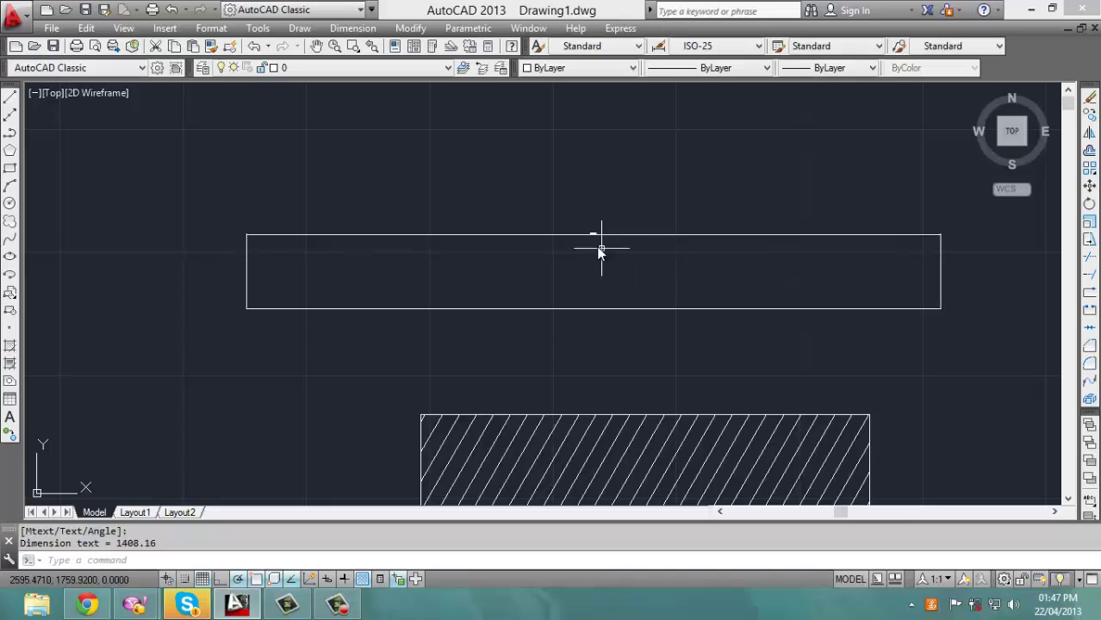
{"action": "scroll", "coordinate": [603, 236], "scroll_direction": "up", "scroll_amount": 3}
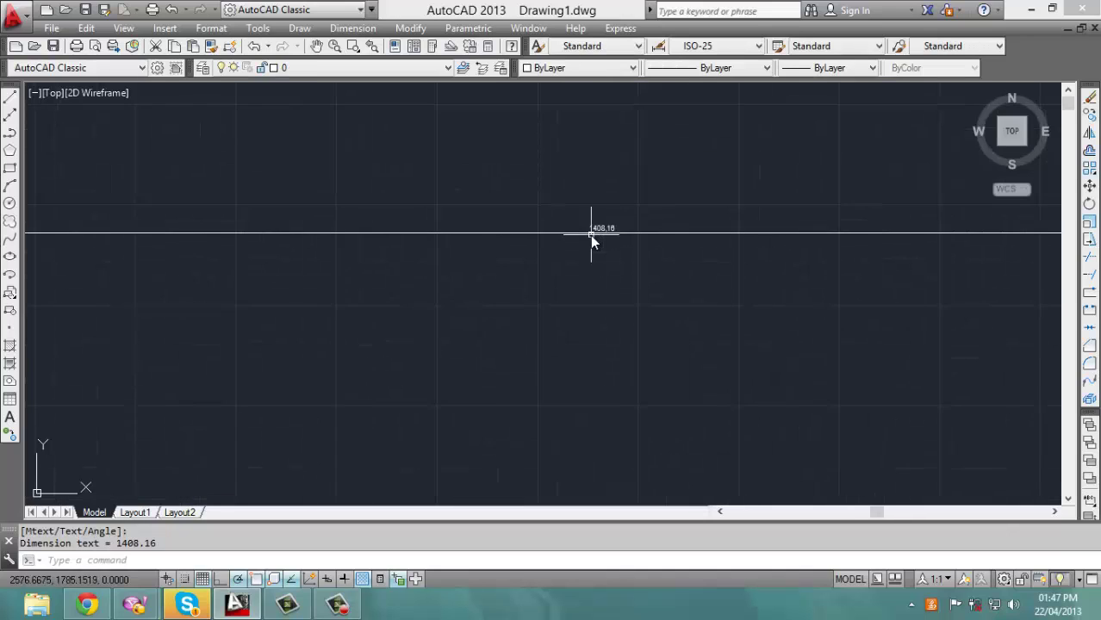
{"action": "scroll", "coordinate": [617, 218], "scroll_direction": "down", "scroll_amount": 3}
{"action": "middle_click_drag", "start_coordinate": [546, 276], "coordinate": [527, 300]}
{"action": "scroll", "coordinate": [534, 279], "scroll_direction": "down", "scroll_amount": 3}
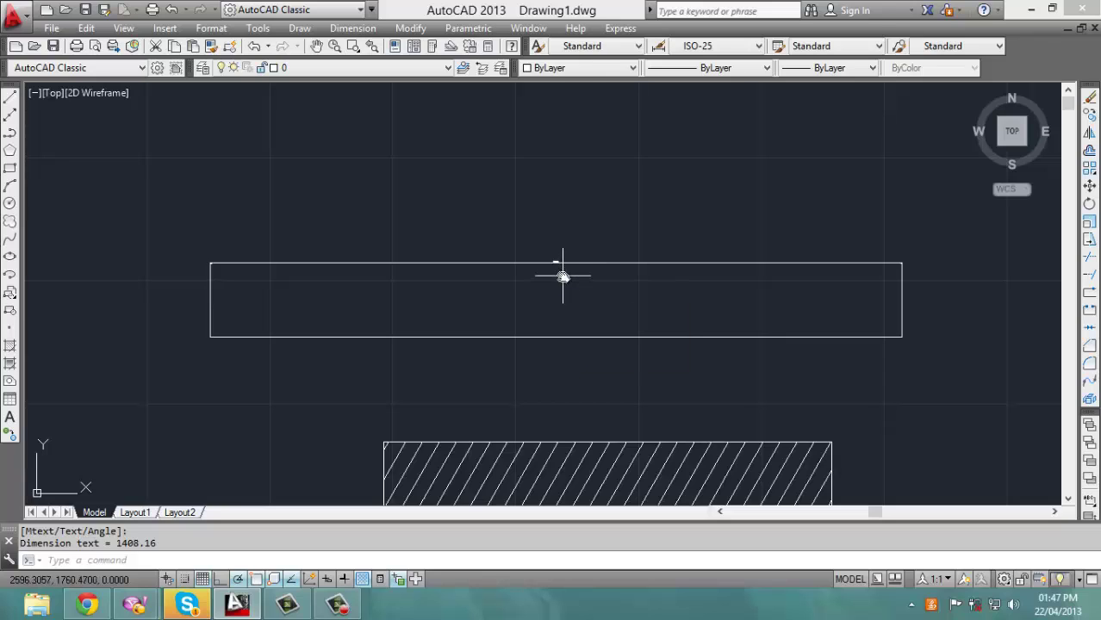
Erase the 1408.16 aligned dimension from the line
{"action": "left_click", "coordinate": [562, 275]}
{"action": "left_click", "coordinate": [533, 236]}
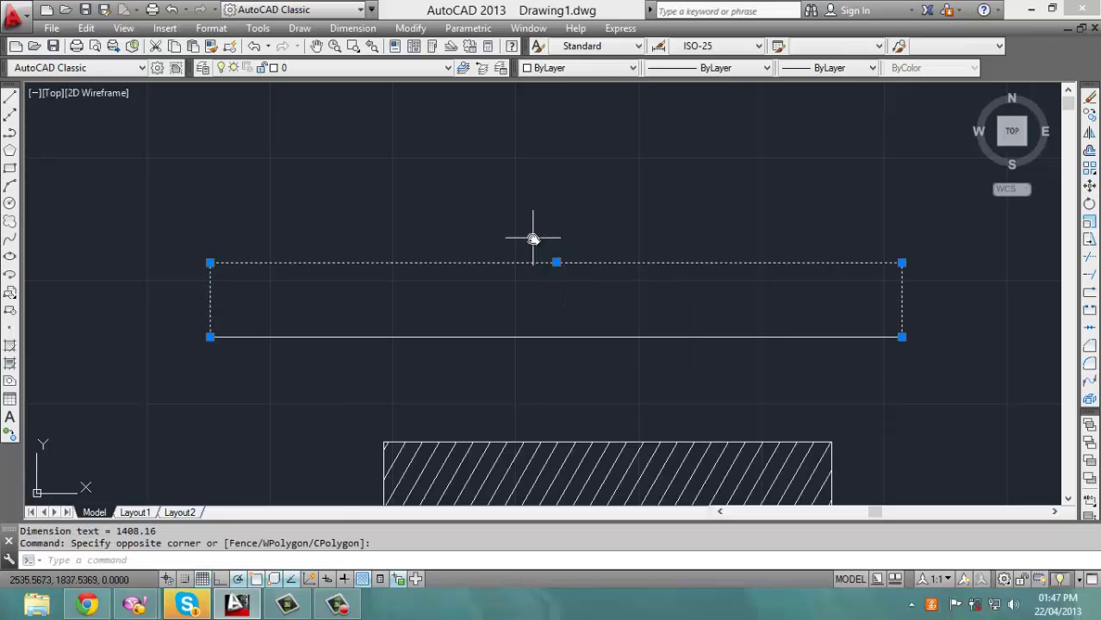
{"action": "key", "text": "Delete"}
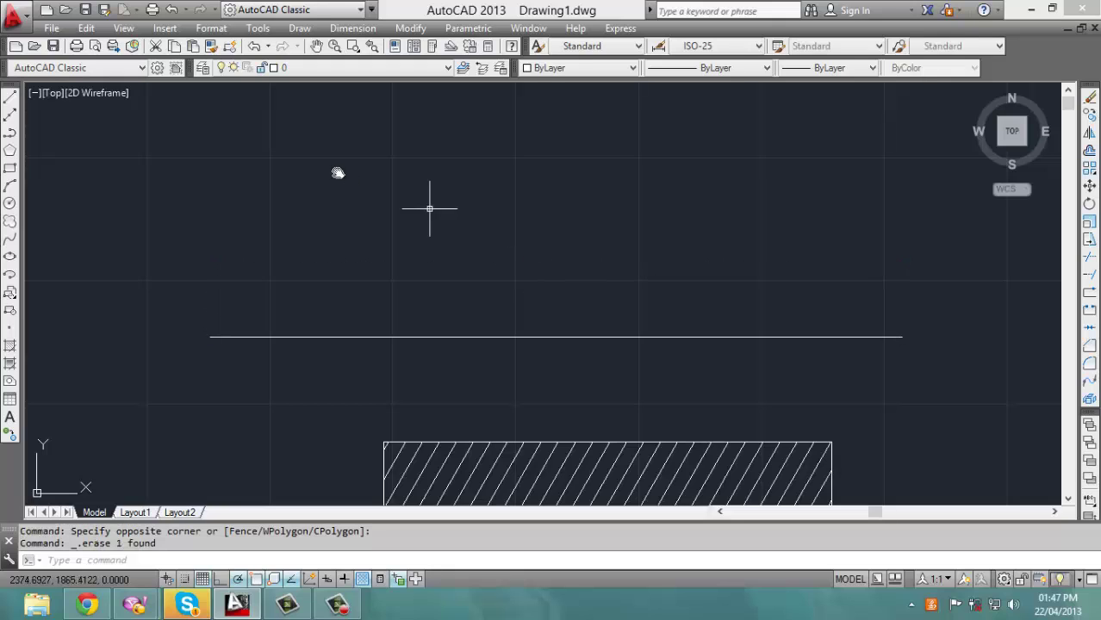
{"action": "left_click", "coordinate": [340, 29]}
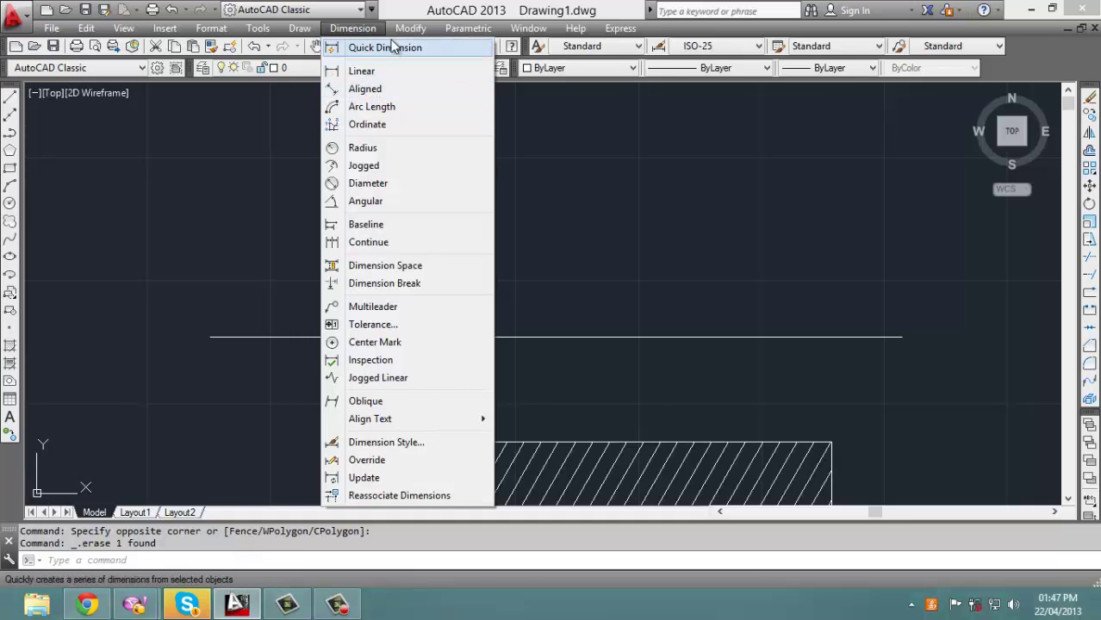
Start an aligned dimension between the line's endpoints and open its text as Mtext
{"action": "left_click", "coordinate": [369, 90]}
{"action": "left_click", "coordinate": [211, 343]}
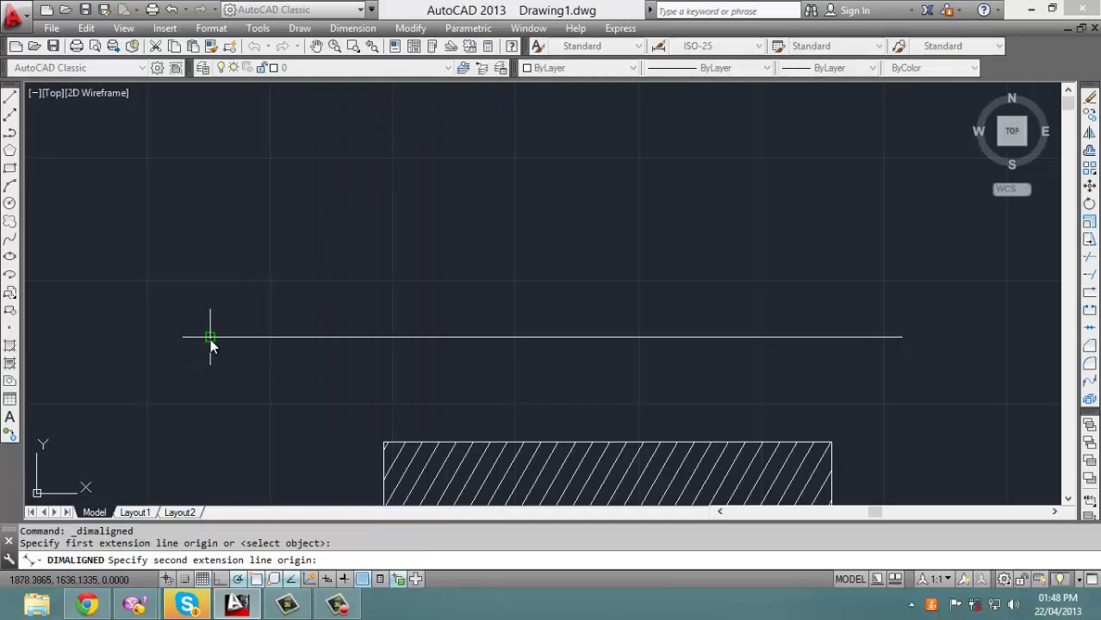
{"action": "left_click", "coordinate": [902, 337]}
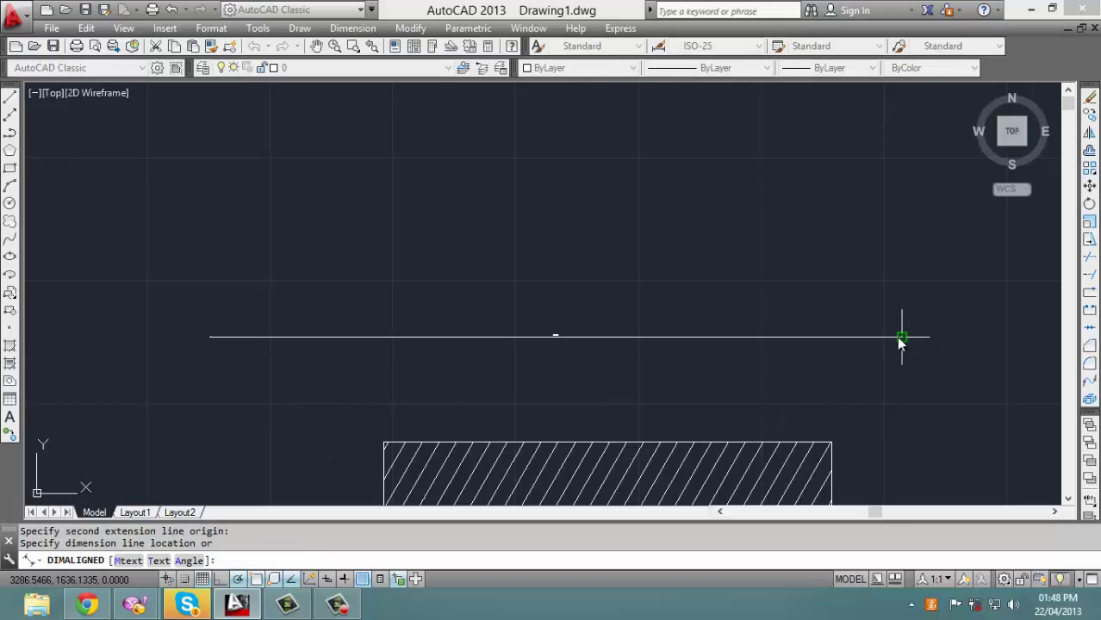
{"action": "right_click", "coordinate": [567, 276]}
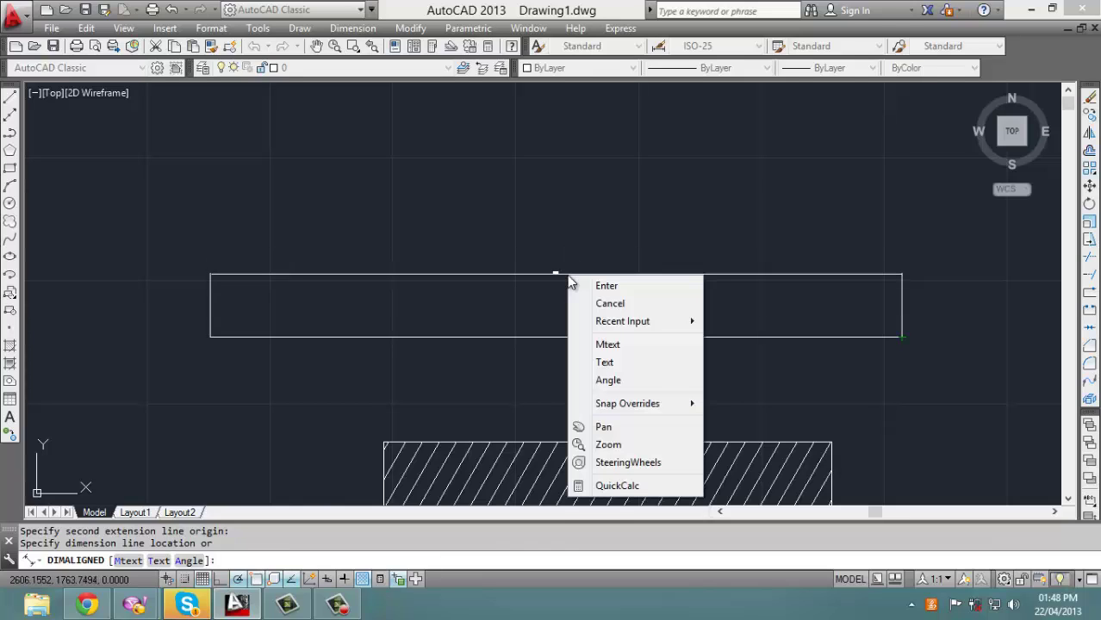
{"action": "left_click", "coordinate": [629, 345]}
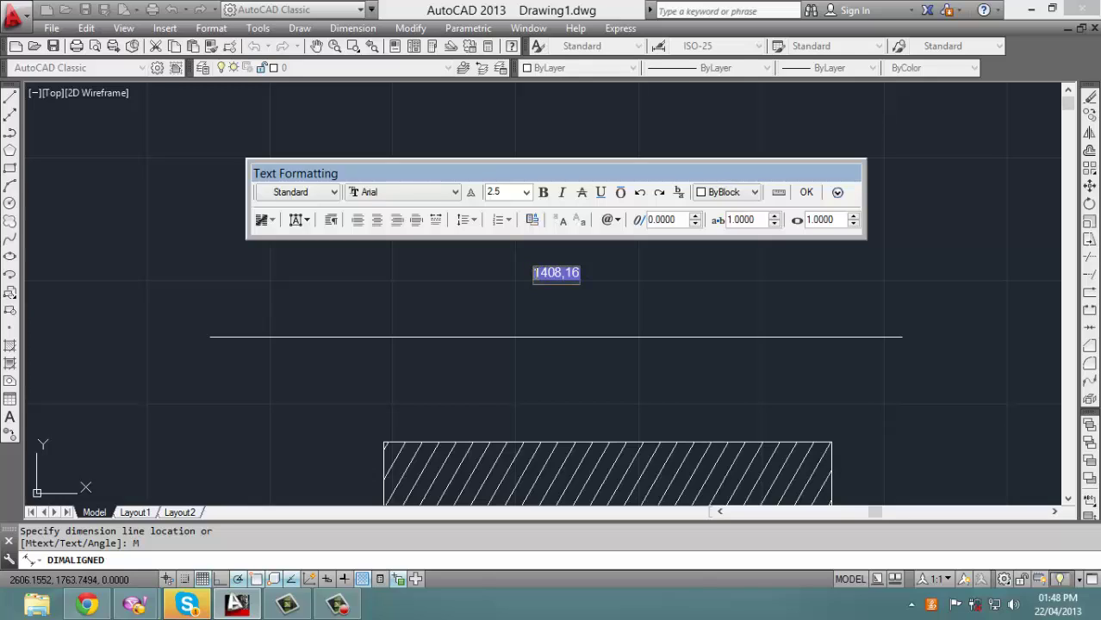
Enlarge the 1408,16 dimension text to height 30 and confirm the edit
{"action": "double_click", "coordinate": [535, 273]}
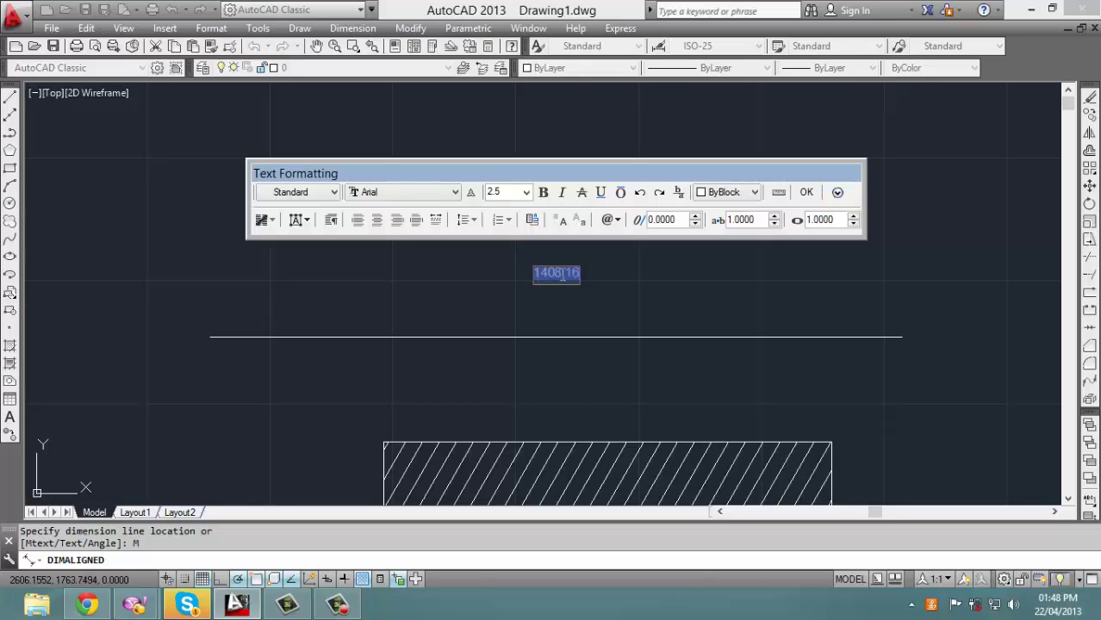
{"action": "left_click", "coordinate": [509, 191]}
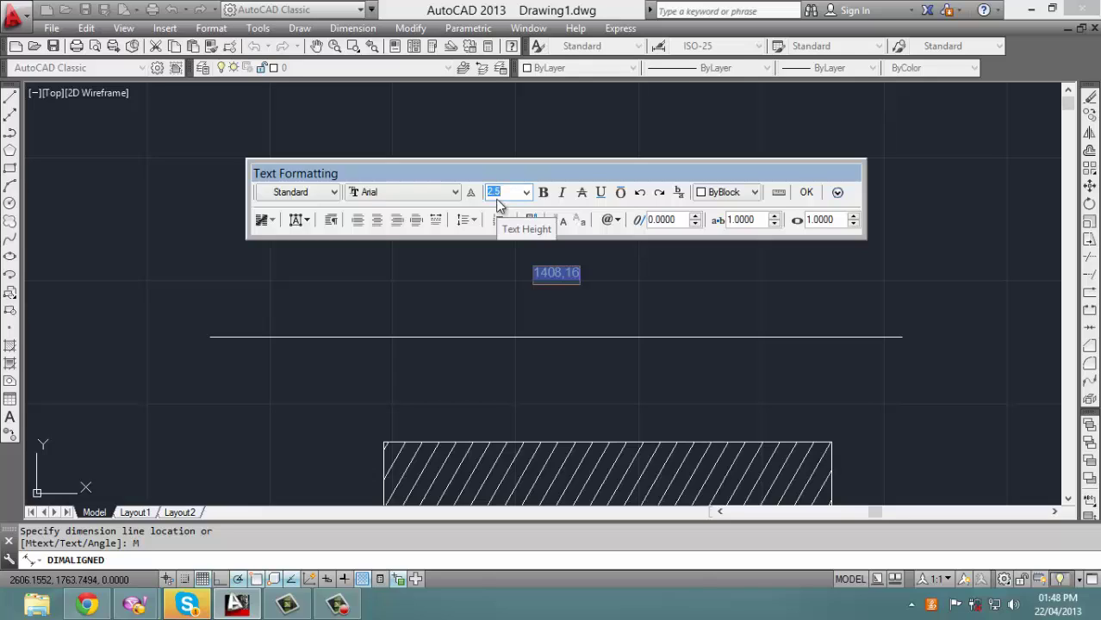
{"action": "type", "text": "30"}
{"action": "left_click", "coordinate": [808, 194]}
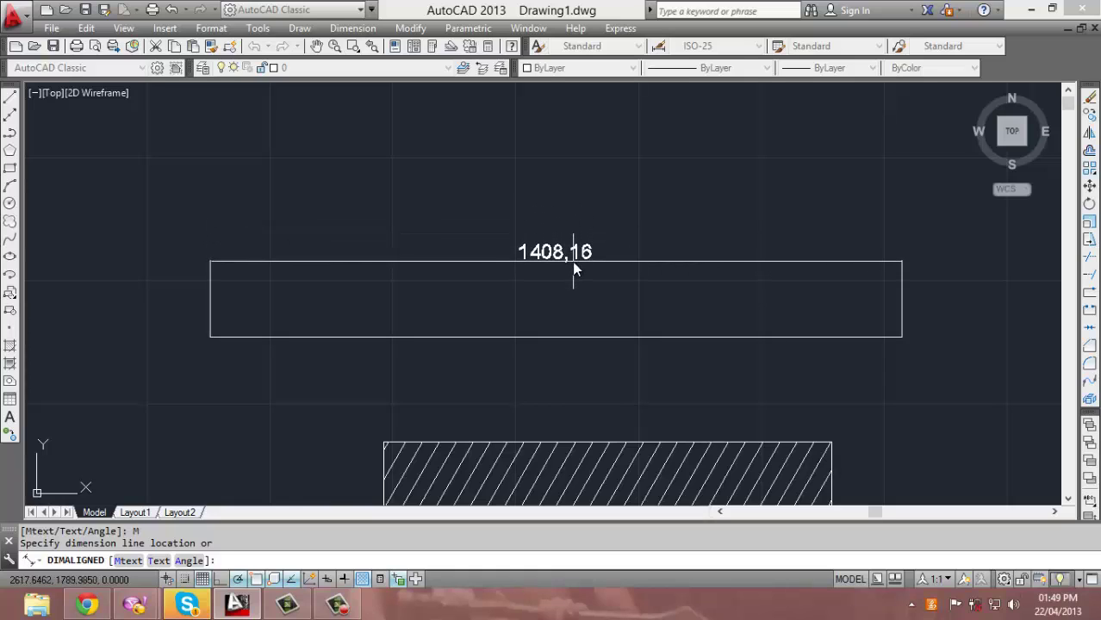
Place an aligned dimension, then undo it and the earlier erase to restore the first dimension
{"action": "left_click", "coordinate": [573, 263]}
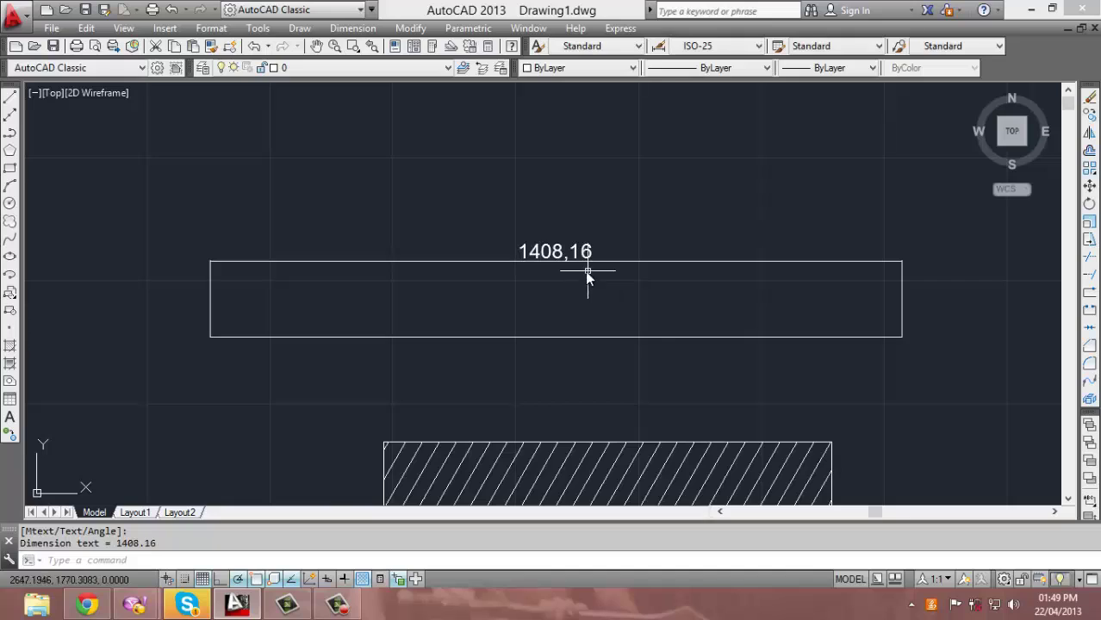
{"action": "left_click", "coordinate": [532, 336]}
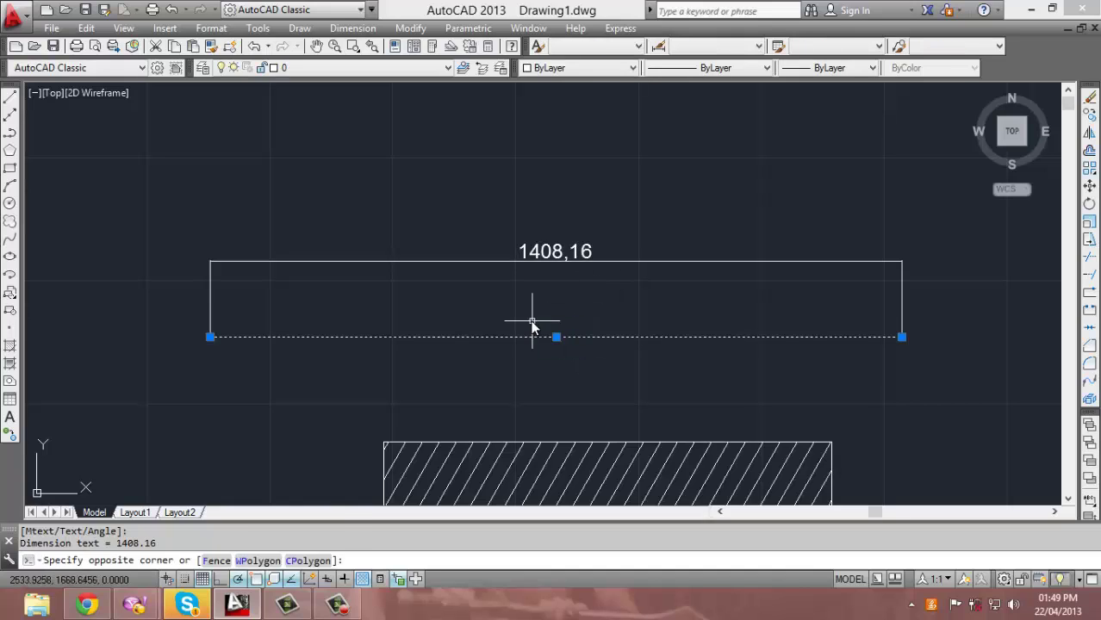
{"action": "key", "text": "Escape"}
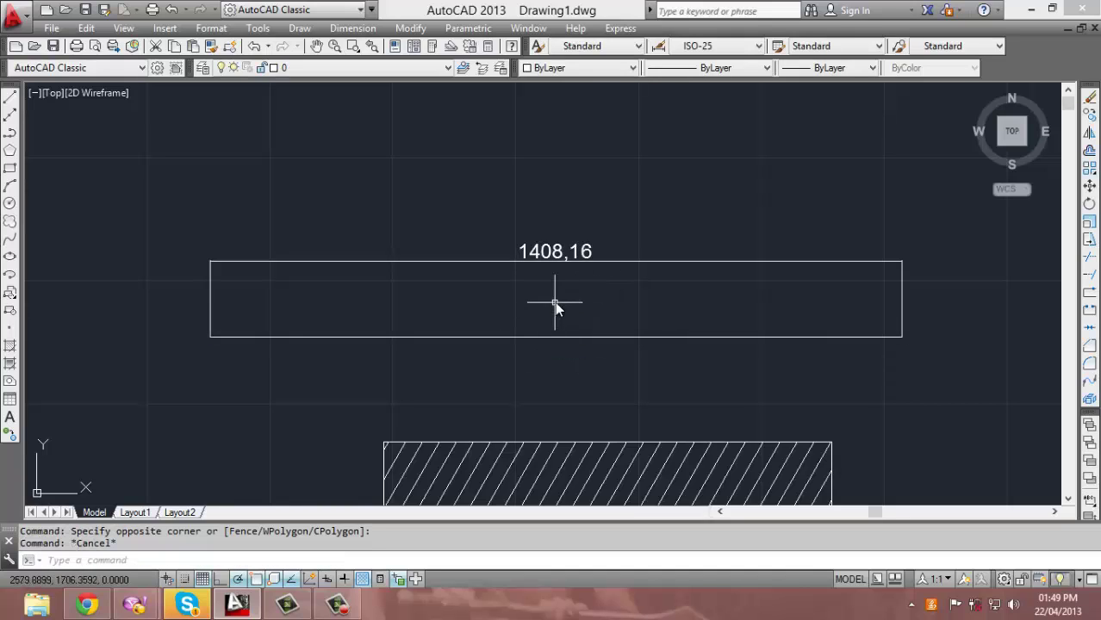
{"action": "key", "text": "ctrl+z"}
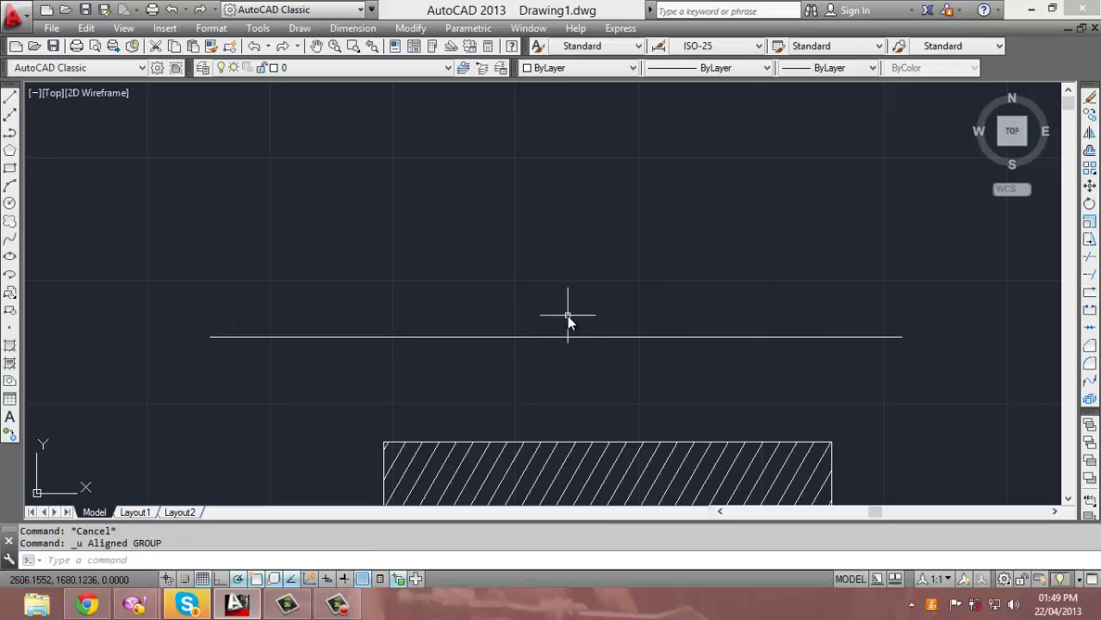
{"action": "key", "text": "ctrl+z"}
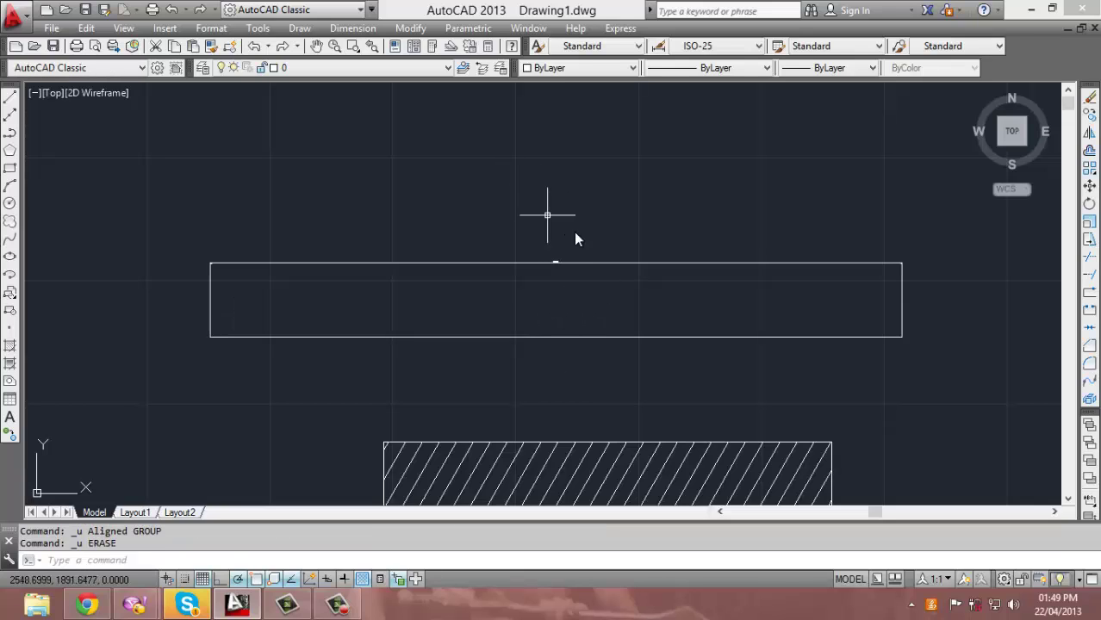
Erase the upper outline with a crossing window, leaving only the horizontal line
{"action": "scroll", "coordinate": [556, 268], "scroll_direction": "up", "scroll_amount": 6}
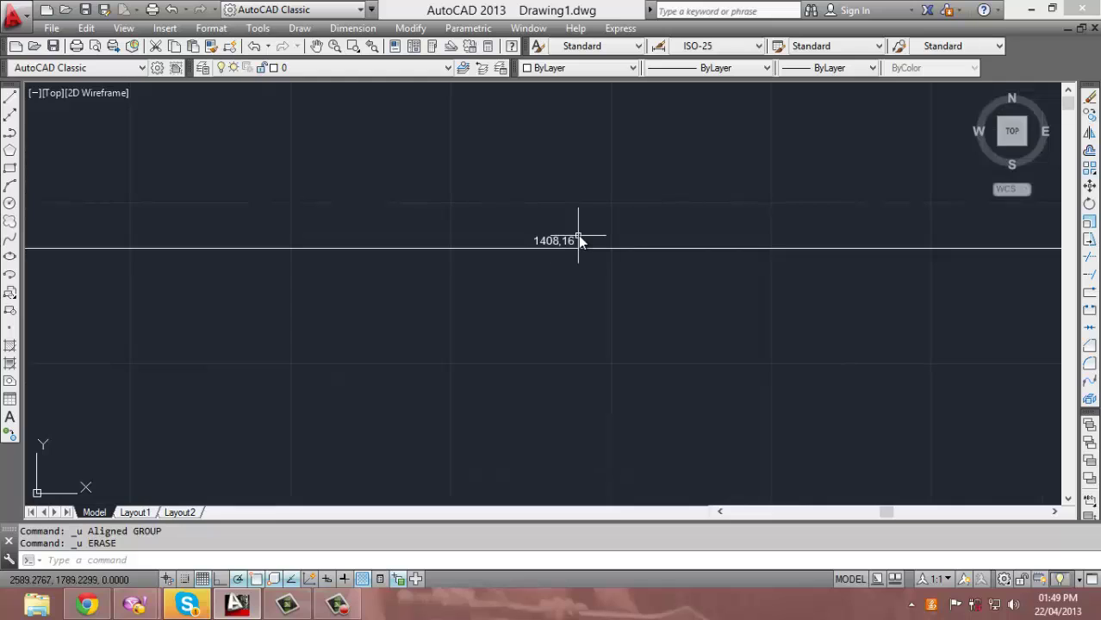
{"action": "scroll", "coordinate": [593, 237], "scroll_direction": "down", "scroll_amount": 6}
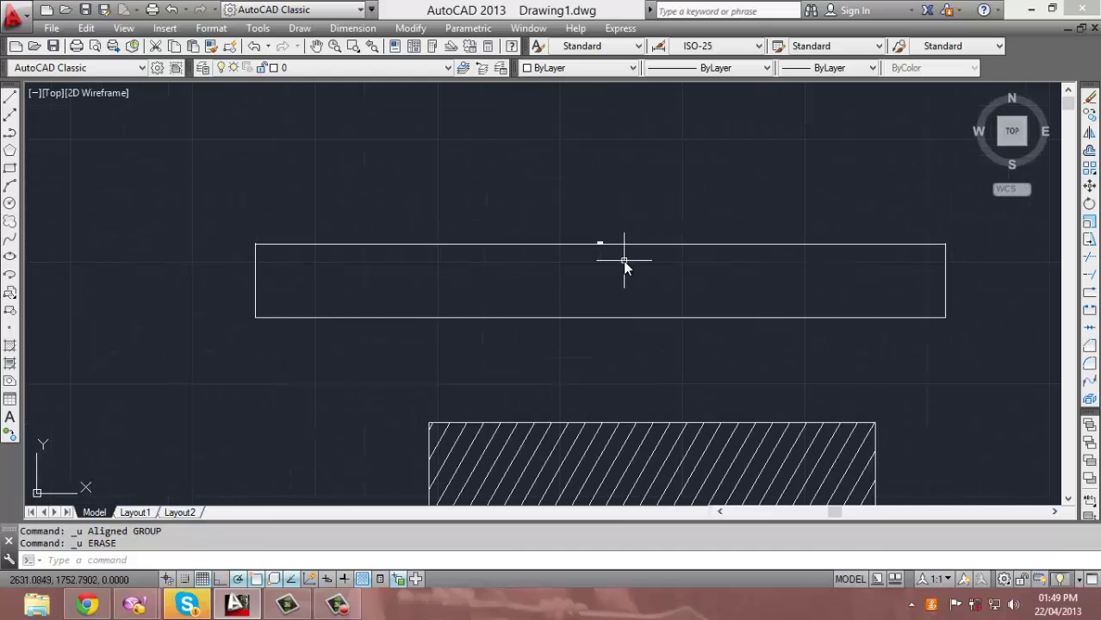
{"action": "scroll", "coordinate": [615, 248], "scroll_direction": "up", "scroll_amount": 2}
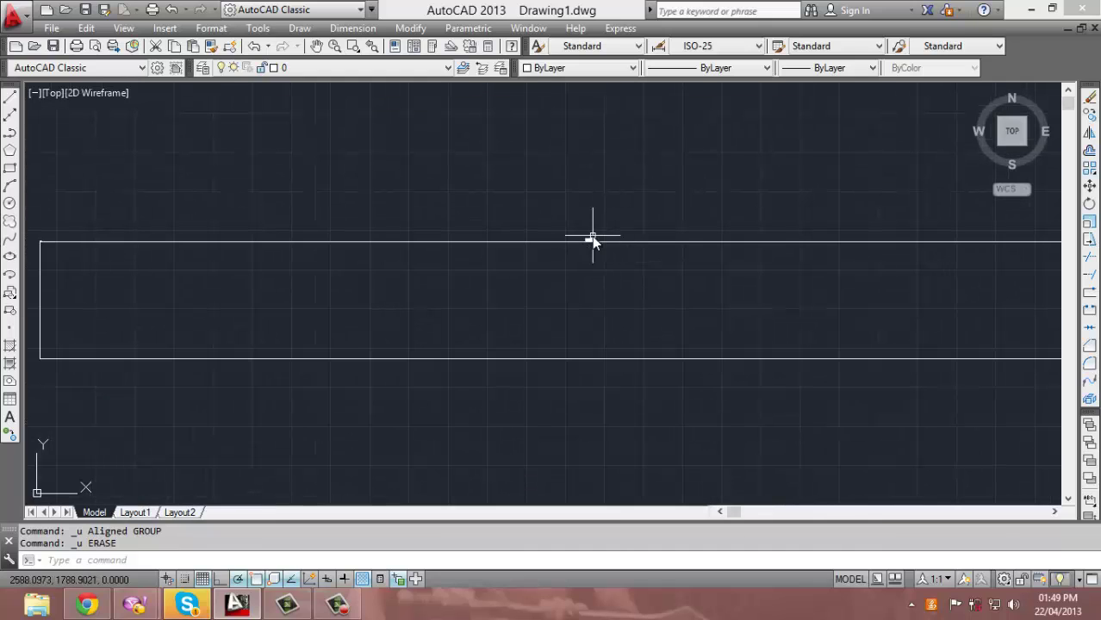
{"action": "scroll", "coordinate": [591, 266], "scroll_direction": "down", "scroll_amount": 2}
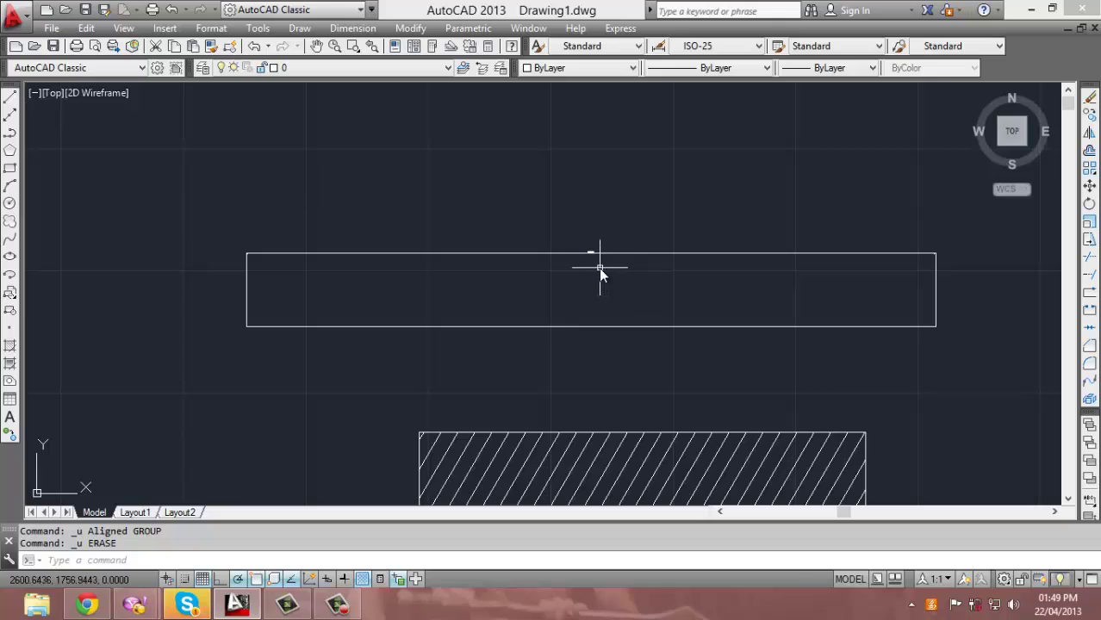
{"action": "left_click", "coordinate": [599, 267]}
{"action": "left_click", "coordinate": [535, 199]}
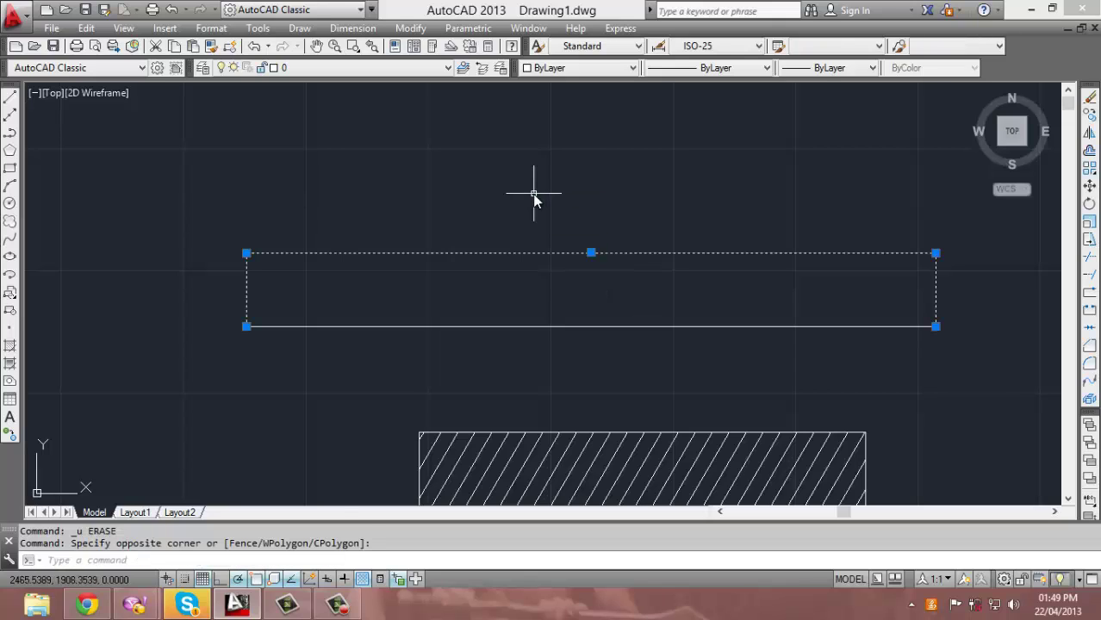
{"action": "key", "text": "Delete"}
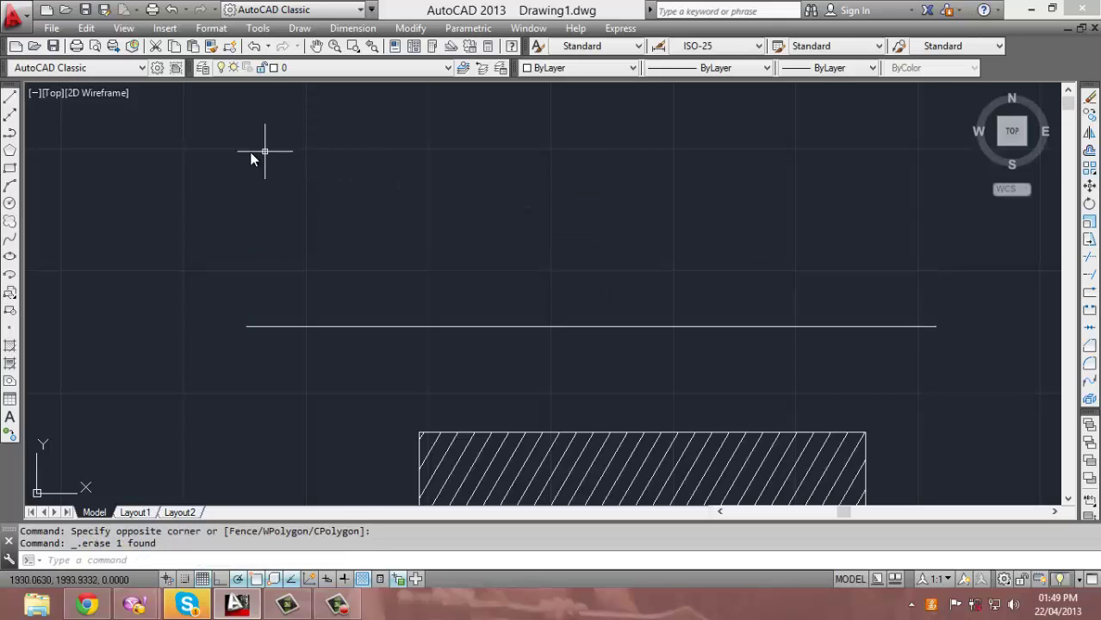
{"action": "left_click", "coordinate": [209, 28]}
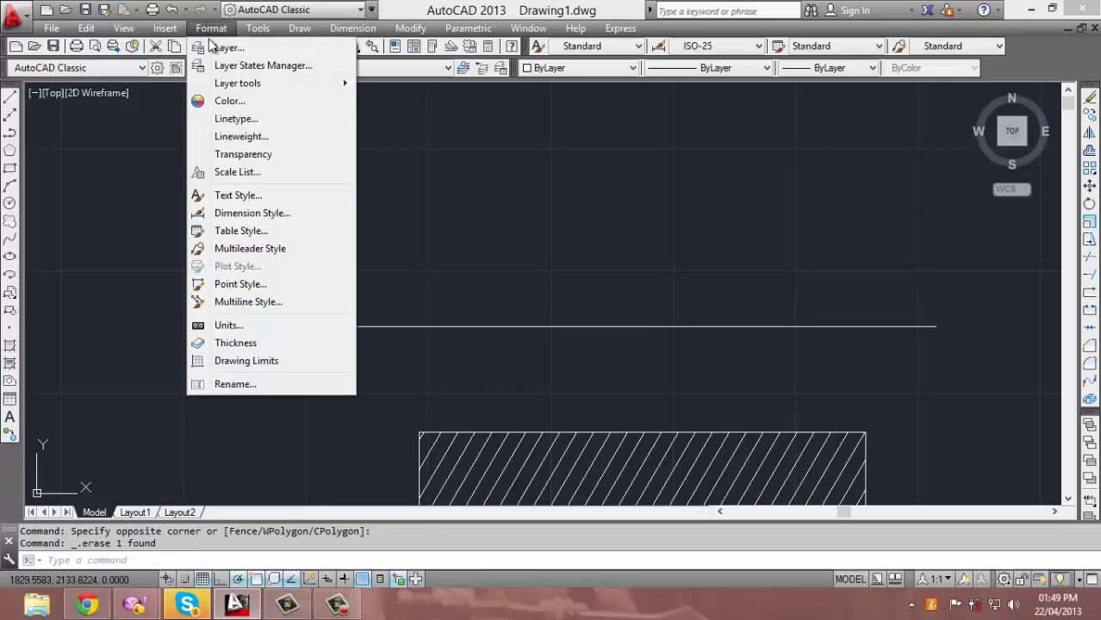
Give the Standard text style a fixed height of 30 and apply the change
{"action": "left_click", "coordinate": [257, 198]}
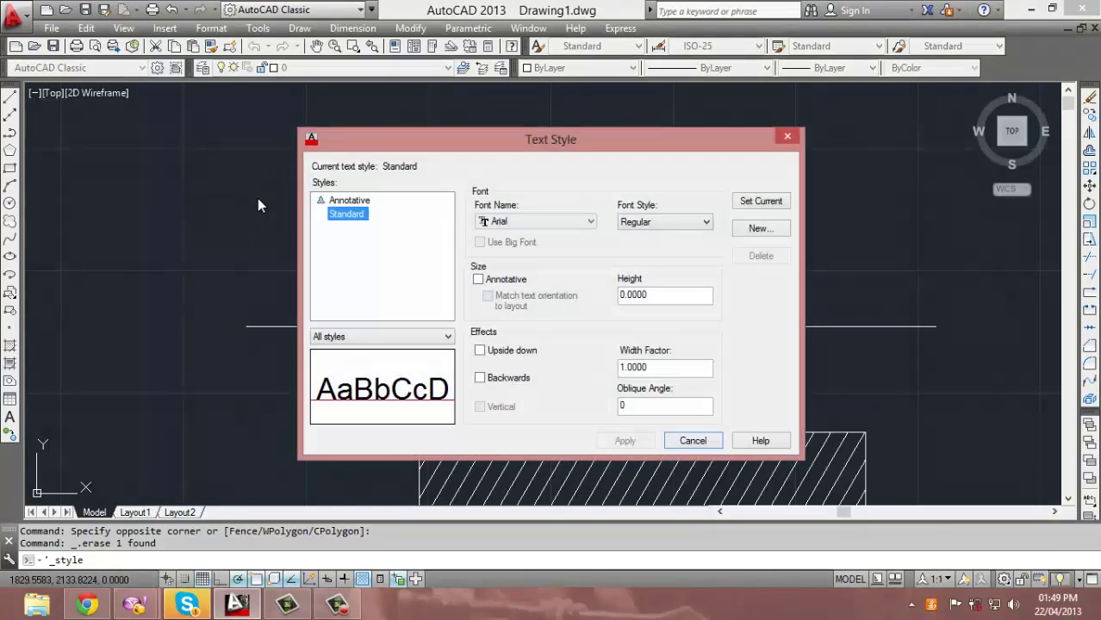
{"action": "double_click", "coordinate": [659, 294]}
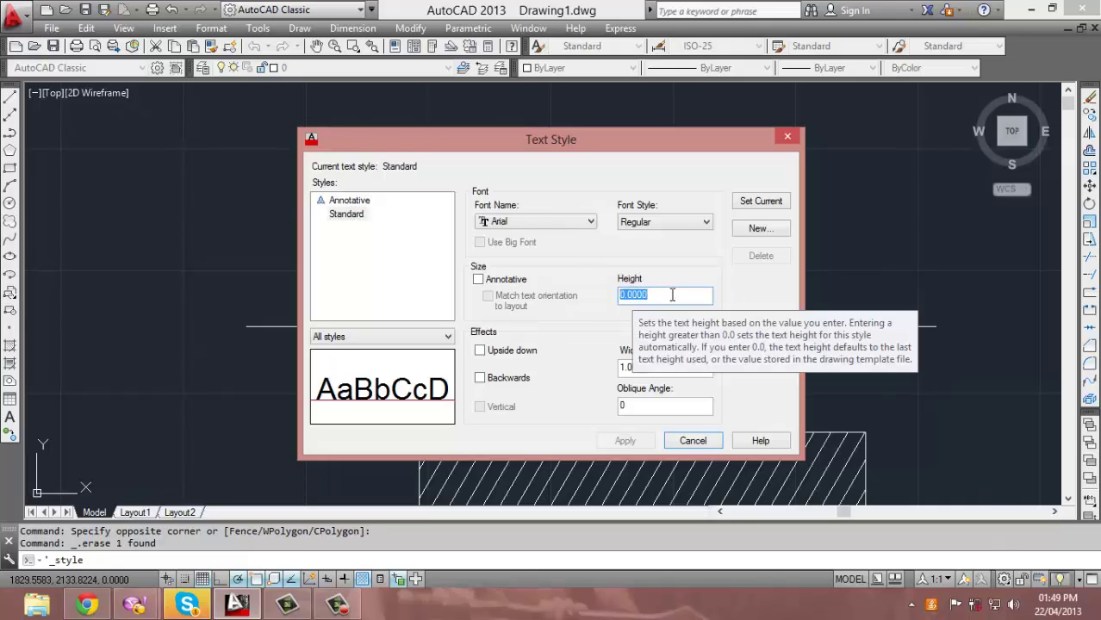
{"action": "type", "text": "30"}
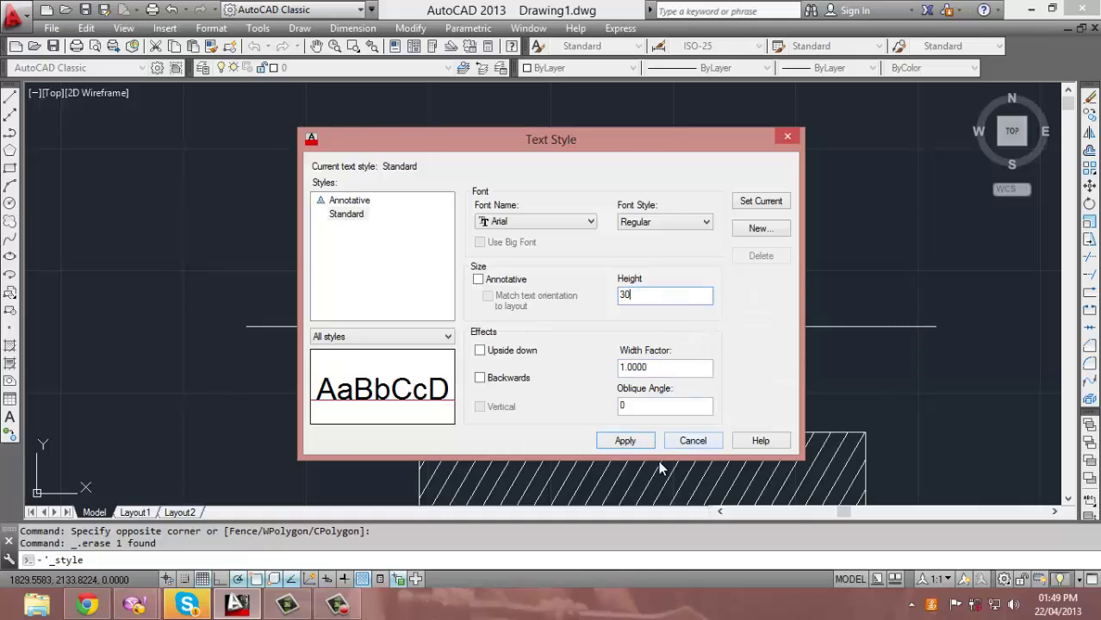
{"action": "left_click", "coordinate": [626, 442]}
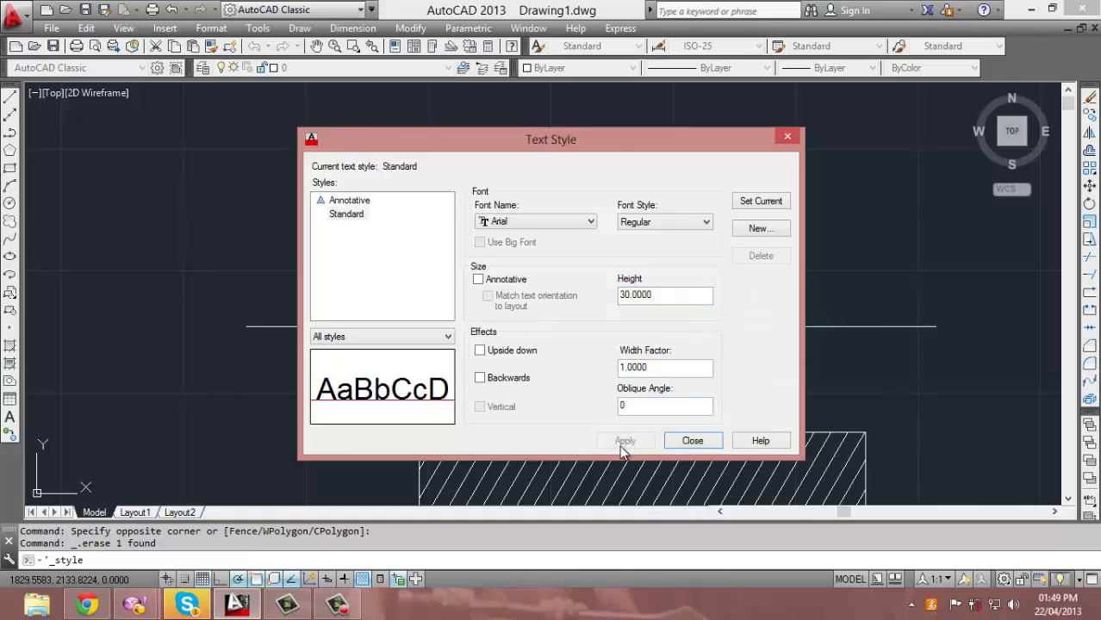
{"action": "left_click", "coordinate": [686, 440]}
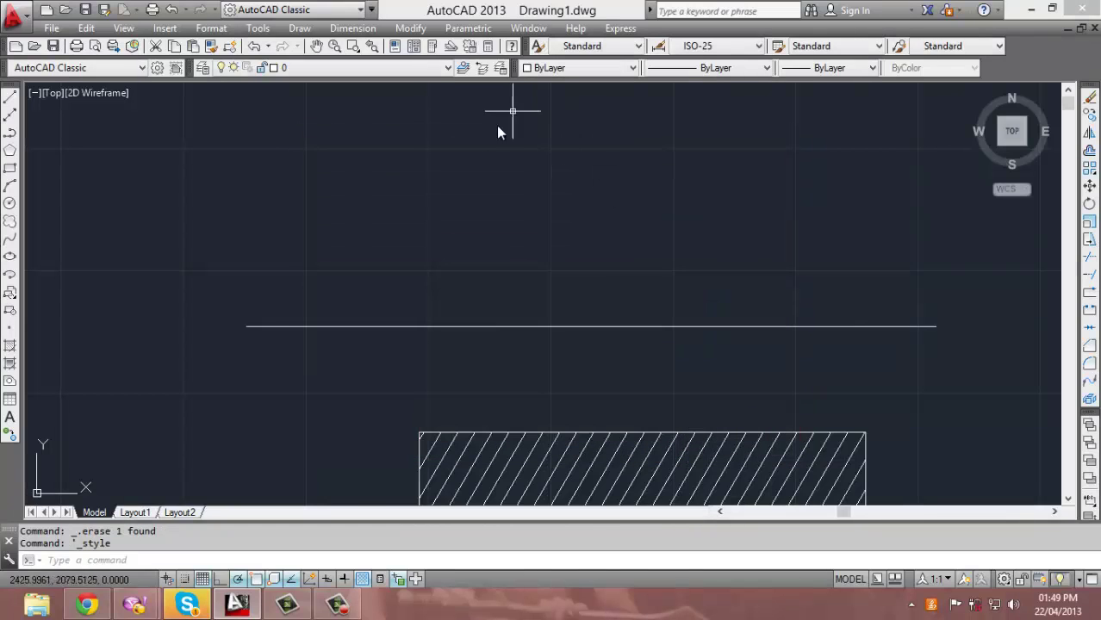
Add a linear dimension between the line's two endpoints, placed above it, reading 1408,16
{"action": "left_click", "coordinate": [352, 28]}
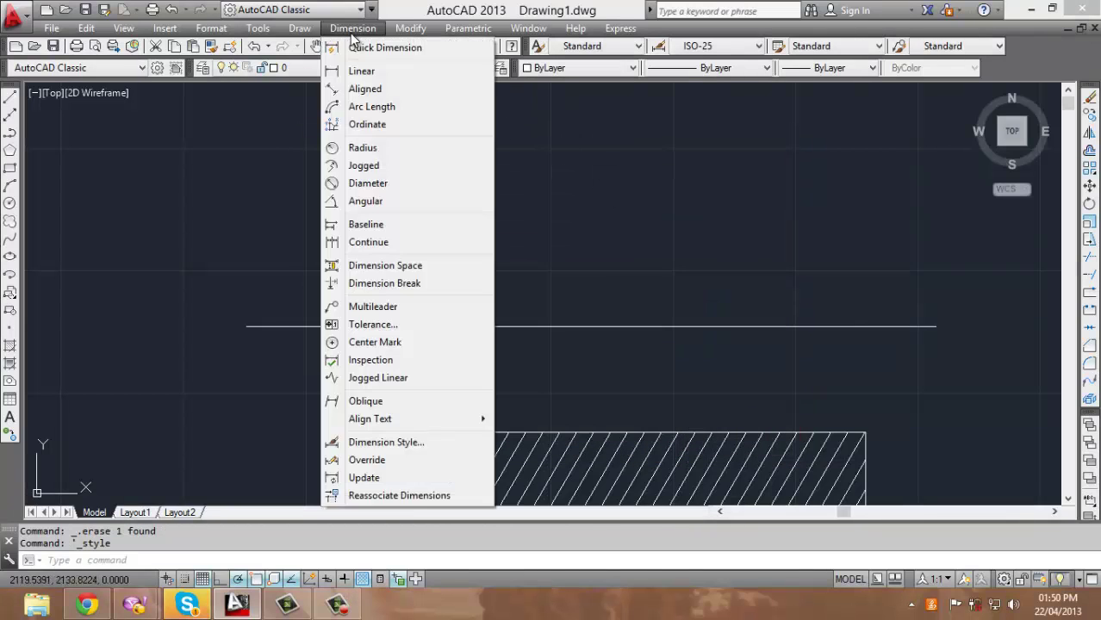
{"action": "left_click", "coordinate": [380, 73]}
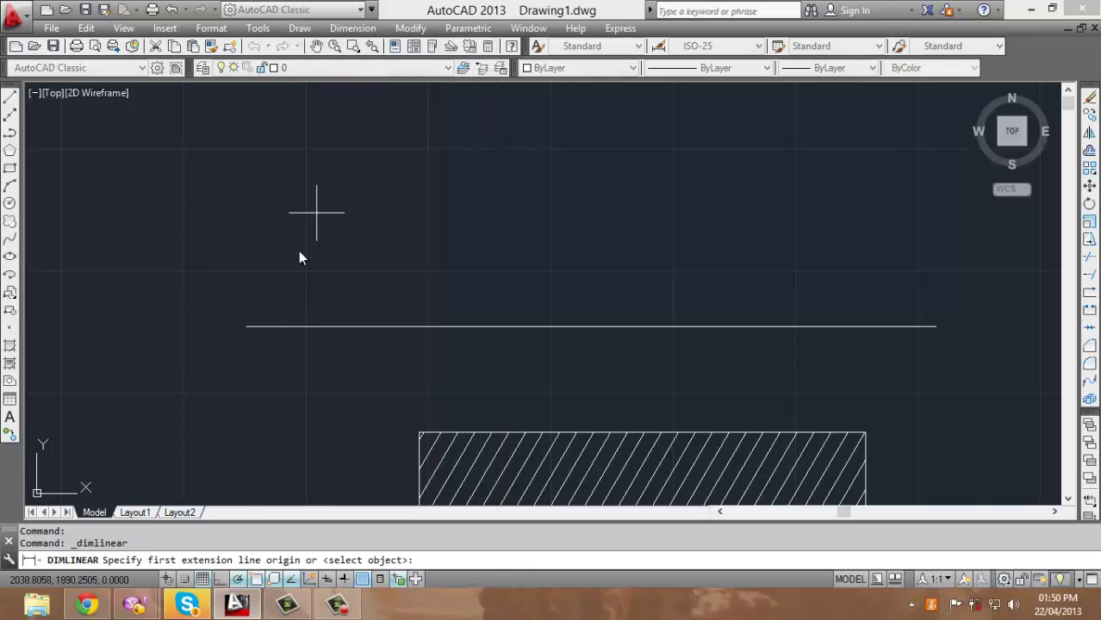
{"action": "left_click", "coordinate": [246, 326]}
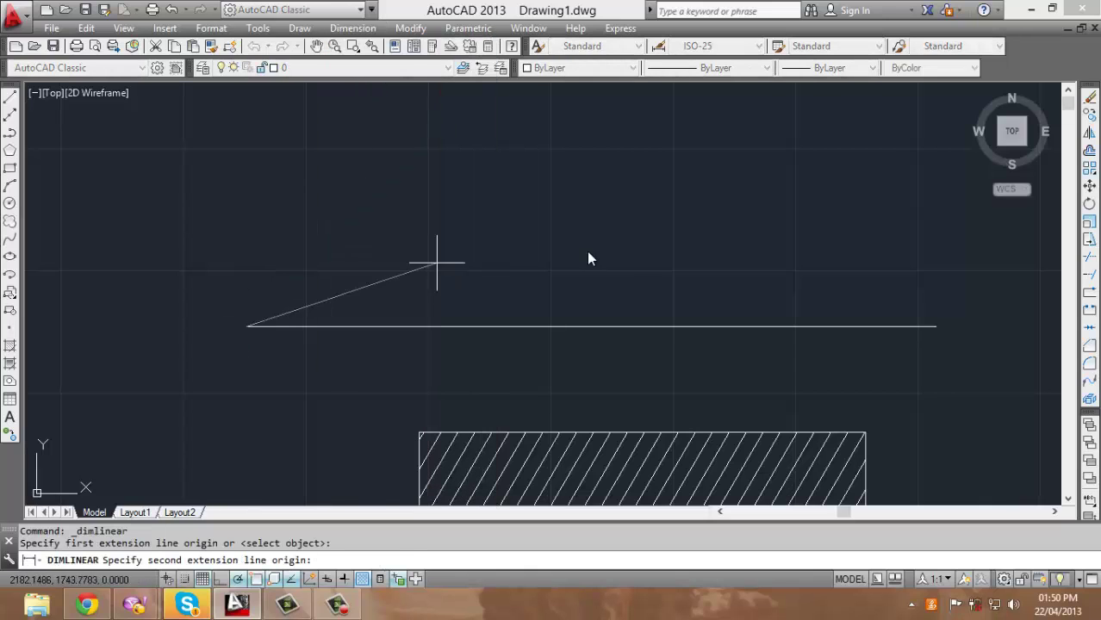
{"action": "left_click", "coordinate": [934, 326]}
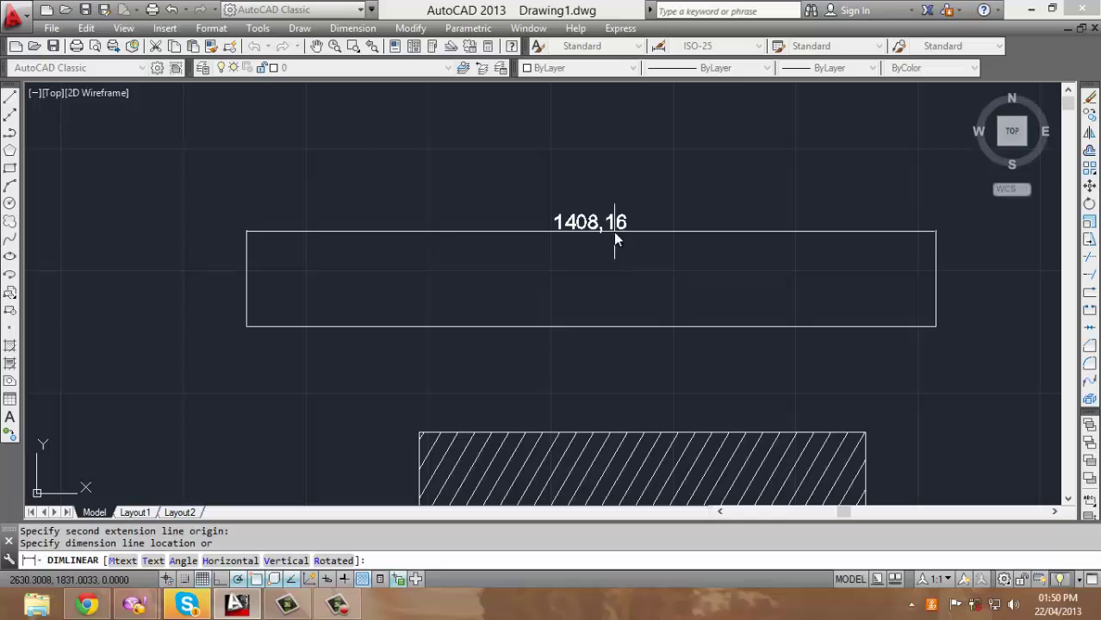
{"action": "left_click", "coordinate": [612, 242]}
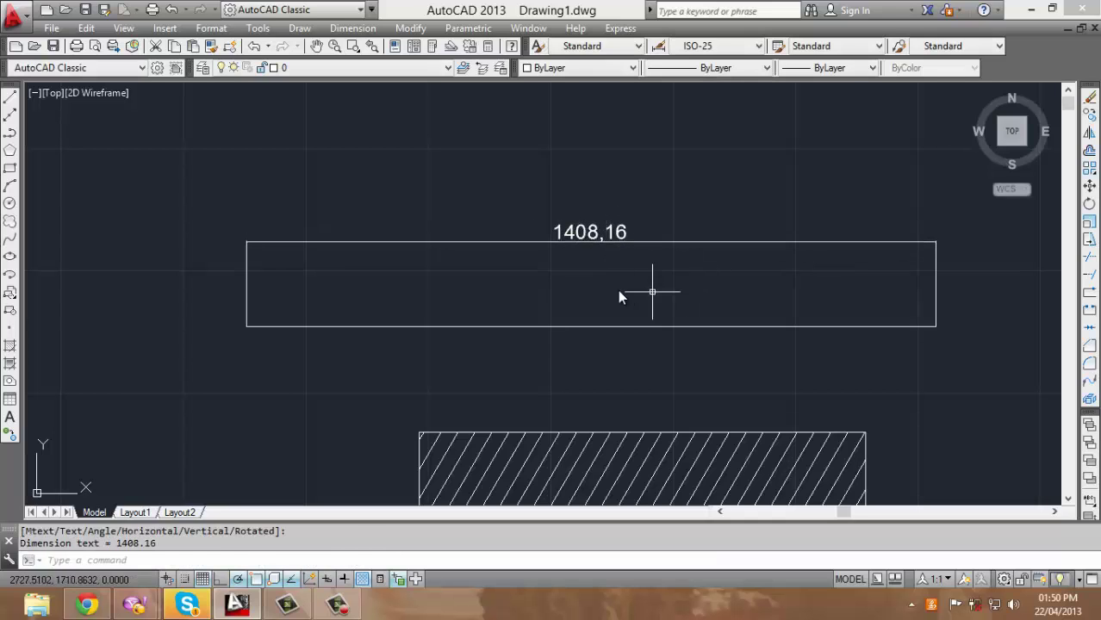
{"action": "scroll", "coordinate": [575, 227], "scroll_direction": "up", "scroll_amount": 4}
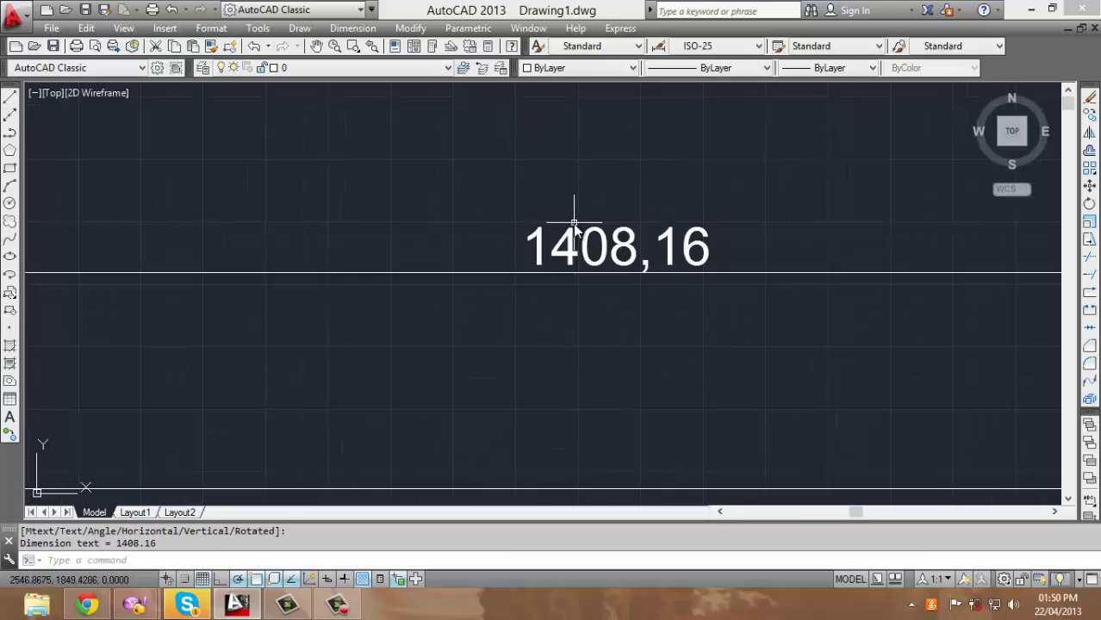
{"action": "scroll", "coordinate": [585, 217], "scroll_direction": "down", "scroll_amount": 4}
{"action": "scroll", "coordinate": [626, 222], "scroll_direction": "up", "scroll_amount": 2}
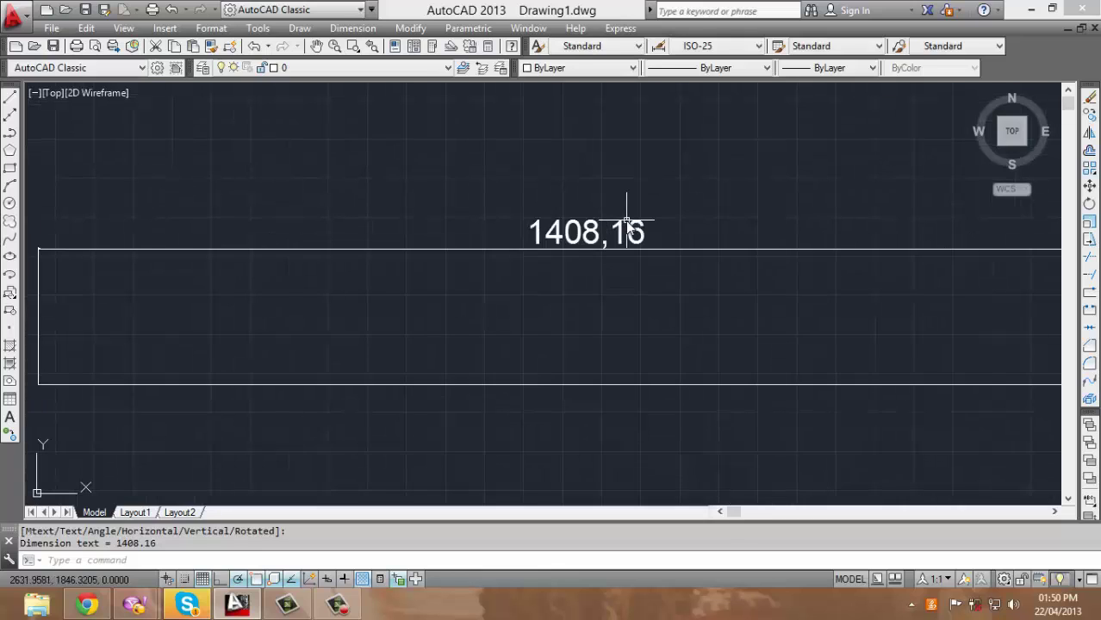
{"action": "scroll", "coordinate": [612, 243], "scroll_direction": "down", "scroll_amount": 2}
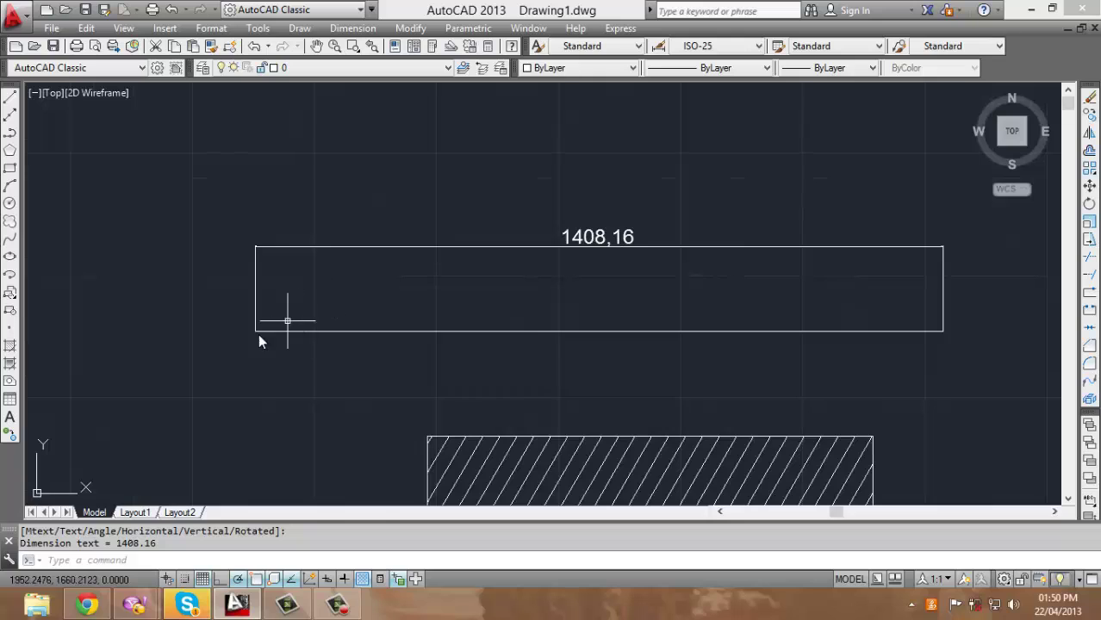
{"action": "scroll", "coordinate": [256, 330], "scroll_direction": "up", "scroll_amount": 2}
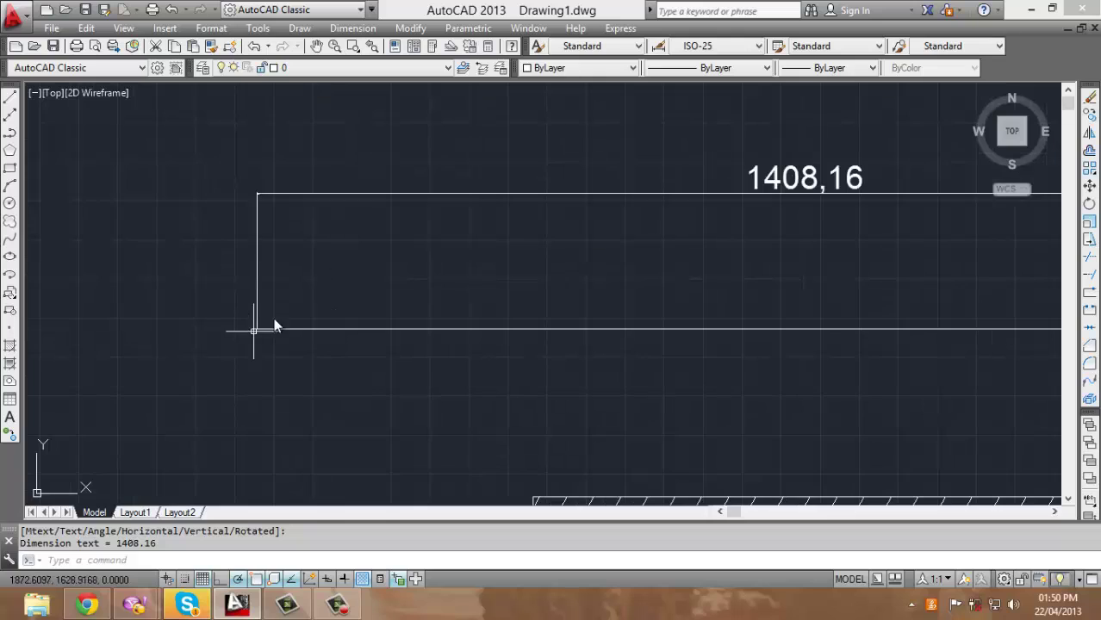
Select the 1408,16 dimension and the horizontal line to inspect them, then clear the selection
{"action": "left_click", "coordinate": [324, 272]}
{"action": "left_click", "coordinate": [204, 239]}
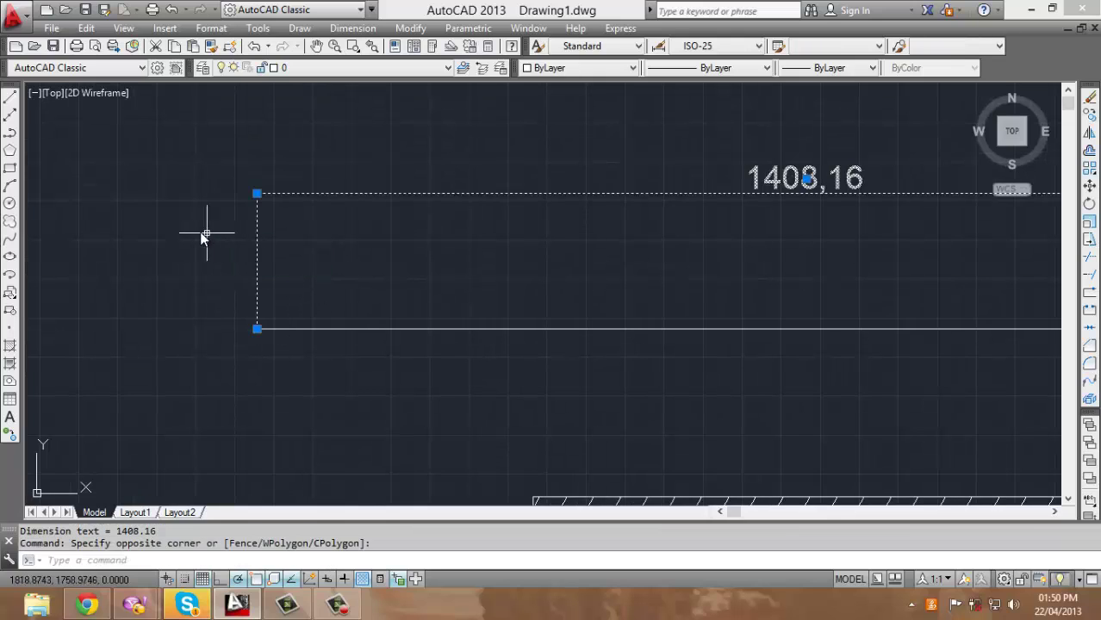
{"action": "scroll", "coordinate": [207, 249], "scroll_direction": "down", "scroll_amount": 2}
{"action": "scroll", "coordinate": [922, 287], "scroll_direction": "up", "scroll_amount": 4}
{"action": "left_click", "coordinate": [835, 332]}
{"action": "left_click", "coordinate": [745, 233]}
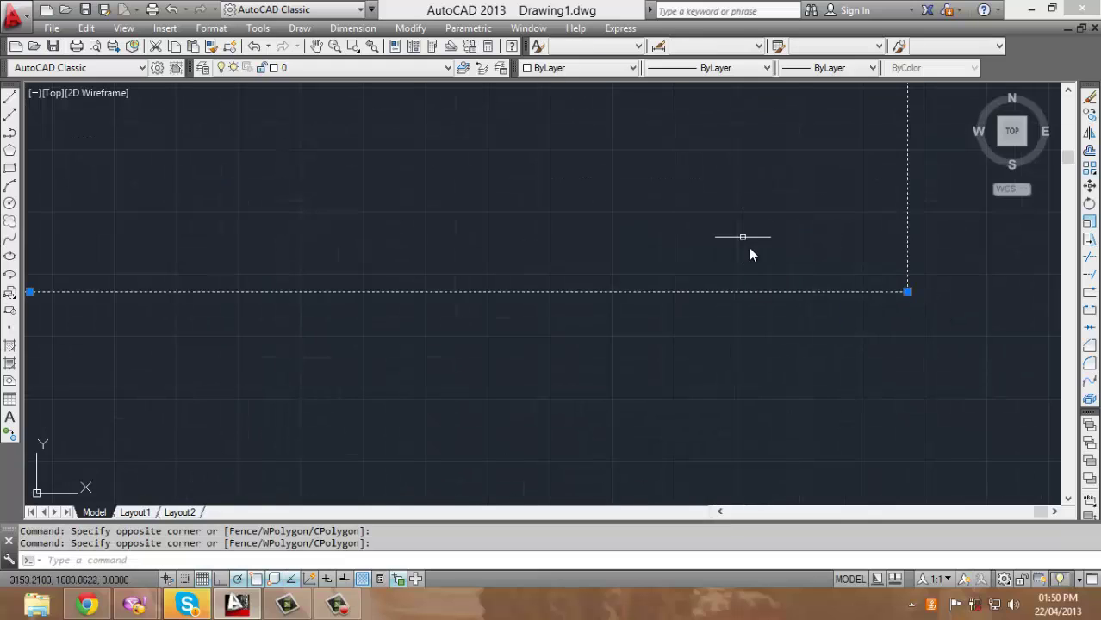
{"action": "scroll", "coordinate": [880, 312], "scroll_direction": "down", "scroll_amount": 2}
{"action": "key", "text": "Escape"}
Select the vertical line to inspect it, then clear the selection
{"action": "scroll", "coordinate": [882, 308], "scroll_direction": "up", "scroll_amount": 3}
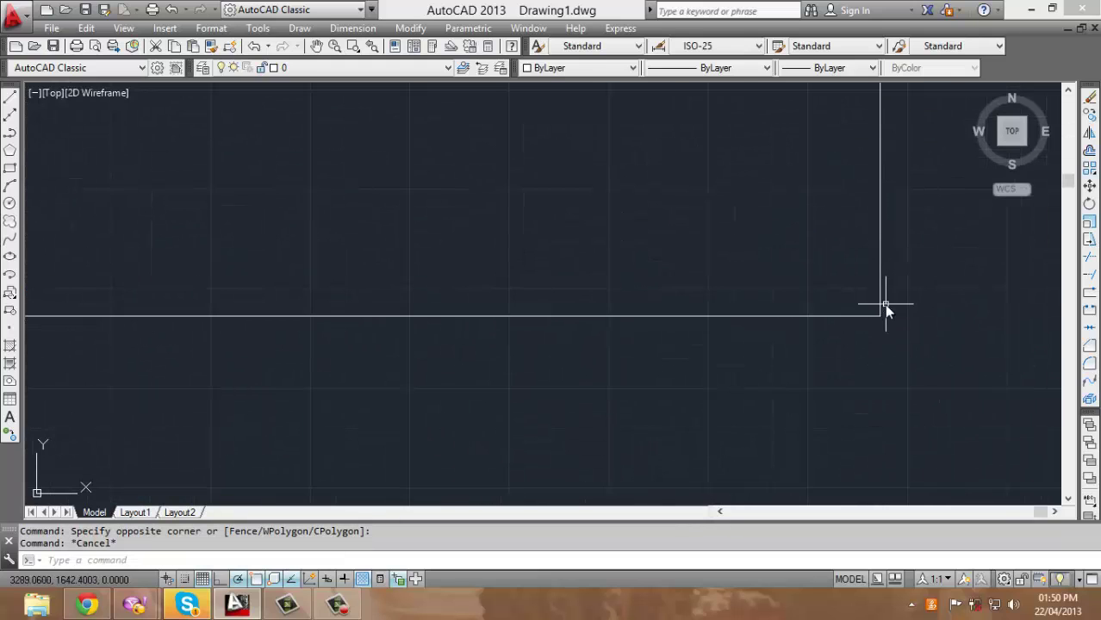
{"action": "scroll", "coordinate": [877, 342], "scroll_direction": "up", "scroll_amount": 4}
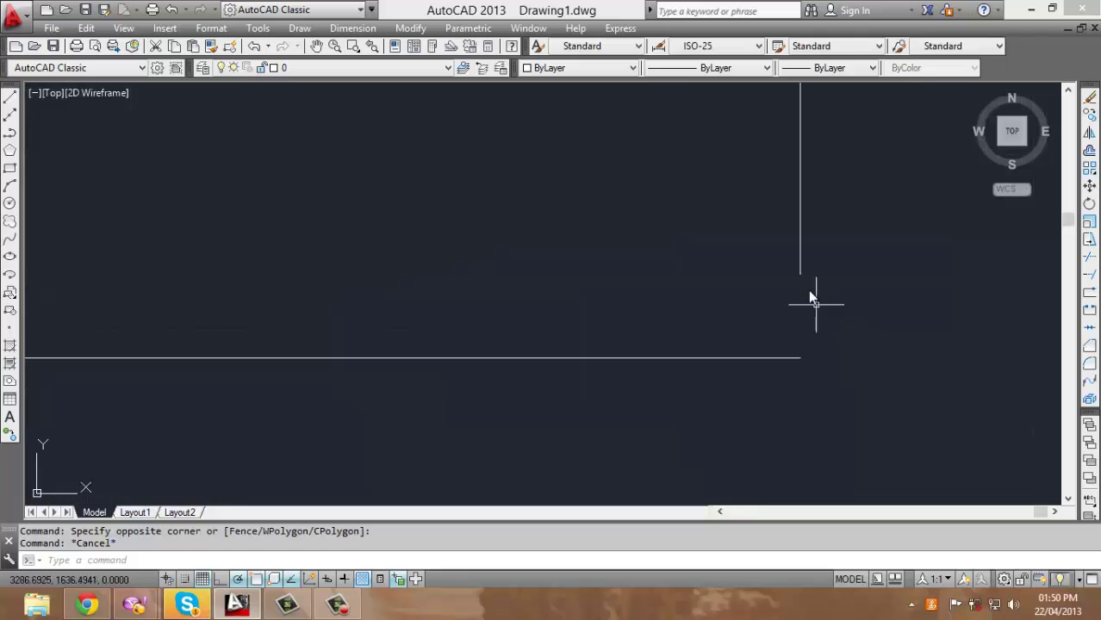
{"action": "left_click", "coordinate": [805, 268]}
{"action": "left_click", "coordinate": [728, 170]}
{"action": "scroll", "coordinate": [934, 388], "scroll_direction": "down", "scroll_amount": 4}
{"action": "scroll", "coordinate": [975, 379], "scroll_direction": "down", "scroll_amount": 5}
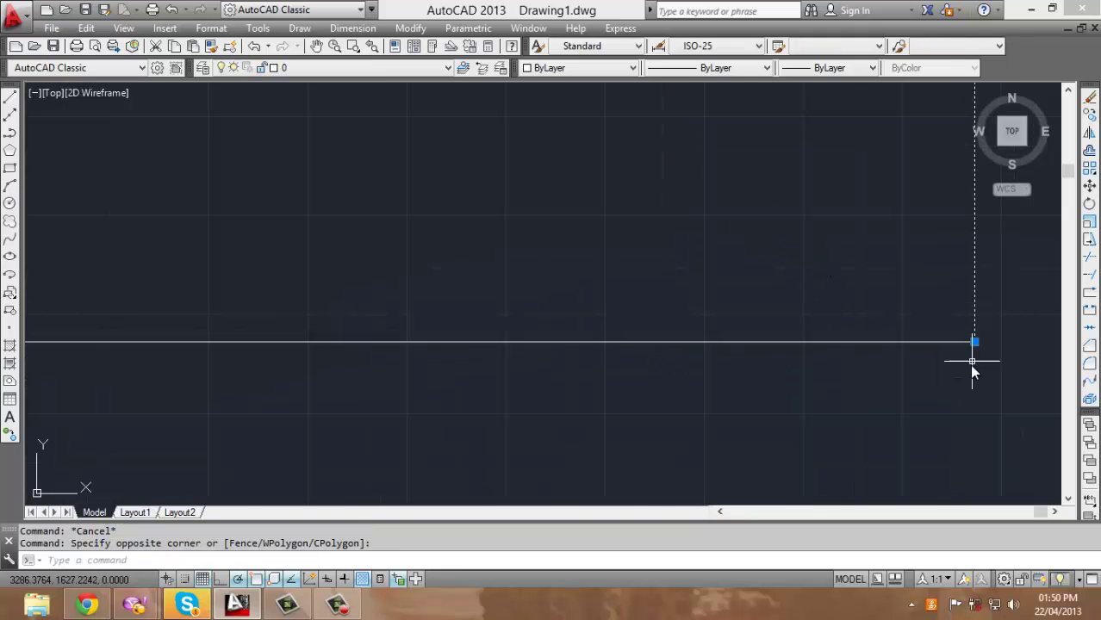
{"action": "key", "text": "Escape"}
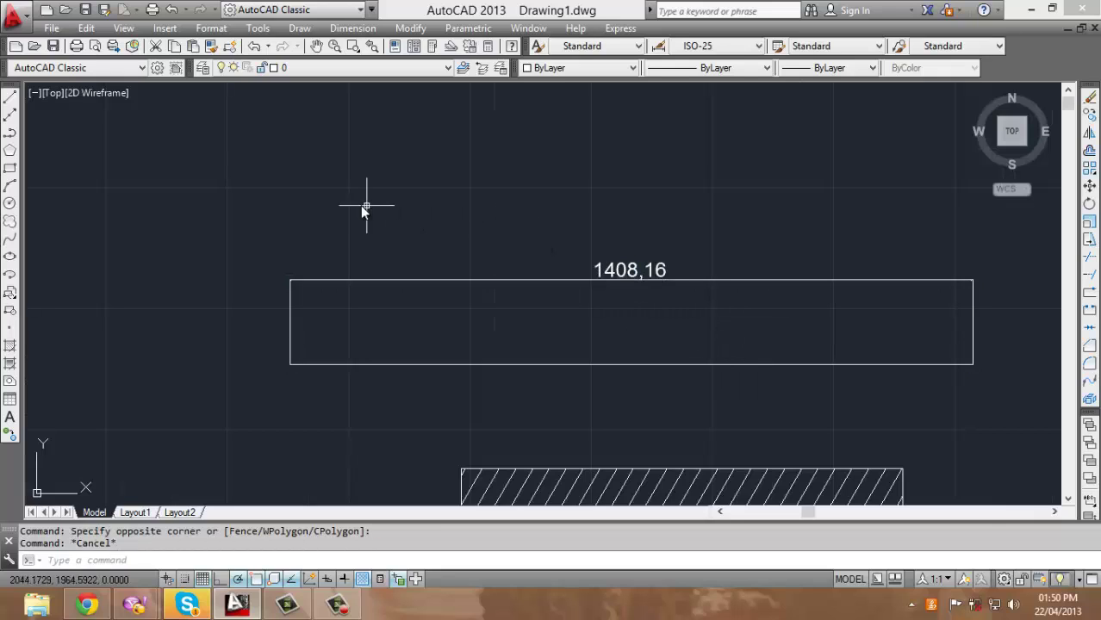
{"action": "left_click", "coordinate": [211, 28]}
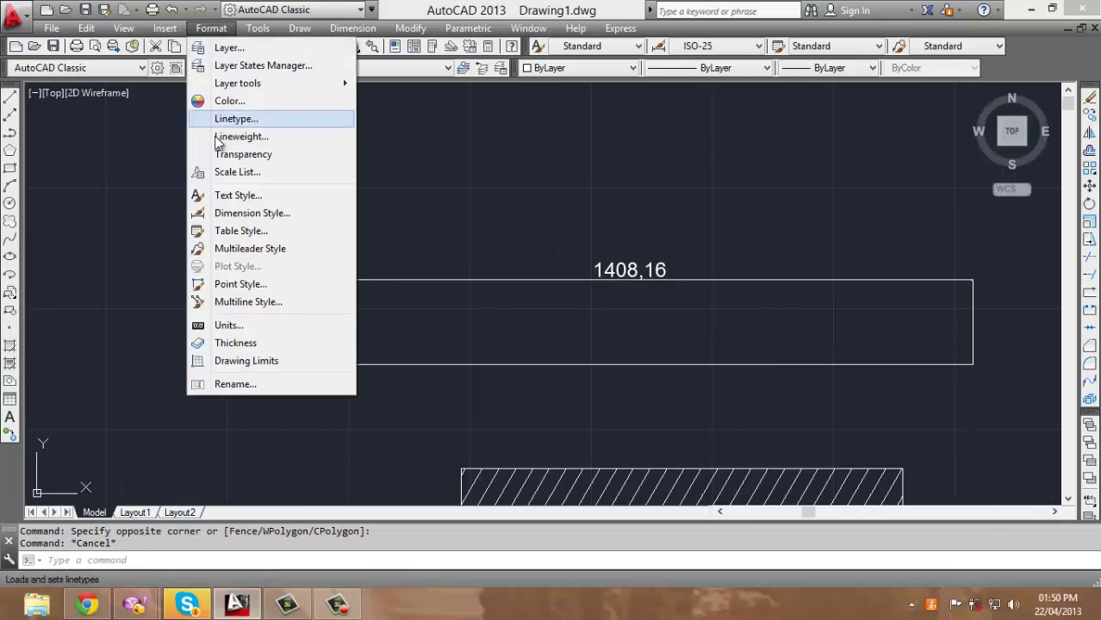
Modify the ISO-25 dimension style, changing extension-line Offset from origin from 0.625 to 30
{"action": "left_click", "coordinate": [253, 213]}
{"action": "left_click_drag", "start_coordinate": [557, 160], "coordinate": [579, 140]}
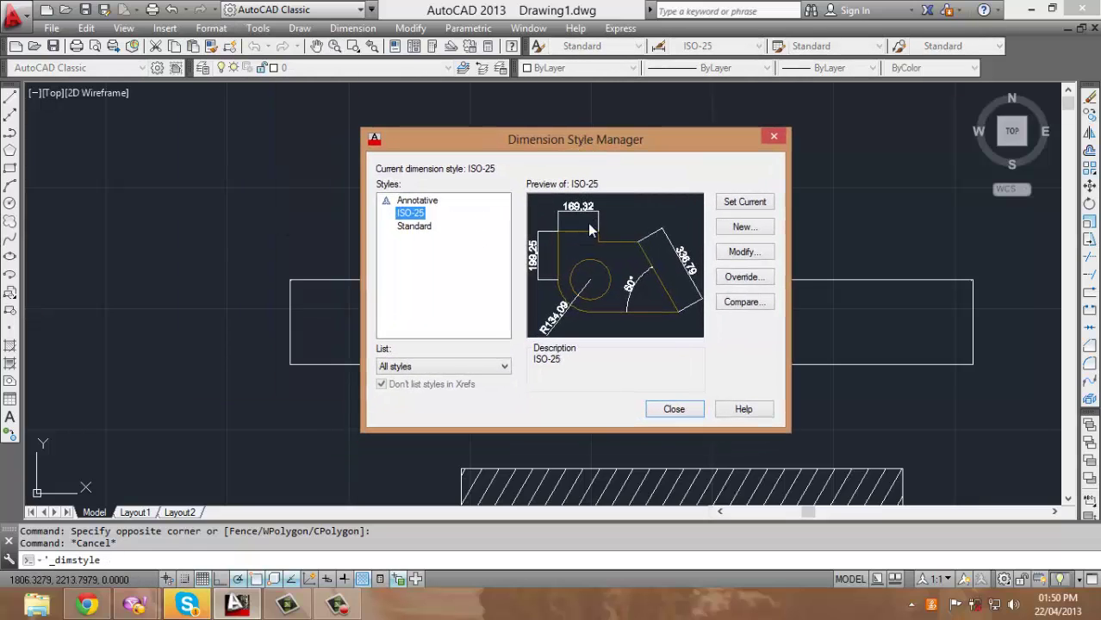
{"action": "left_click", "coordinate": [665, 410]}
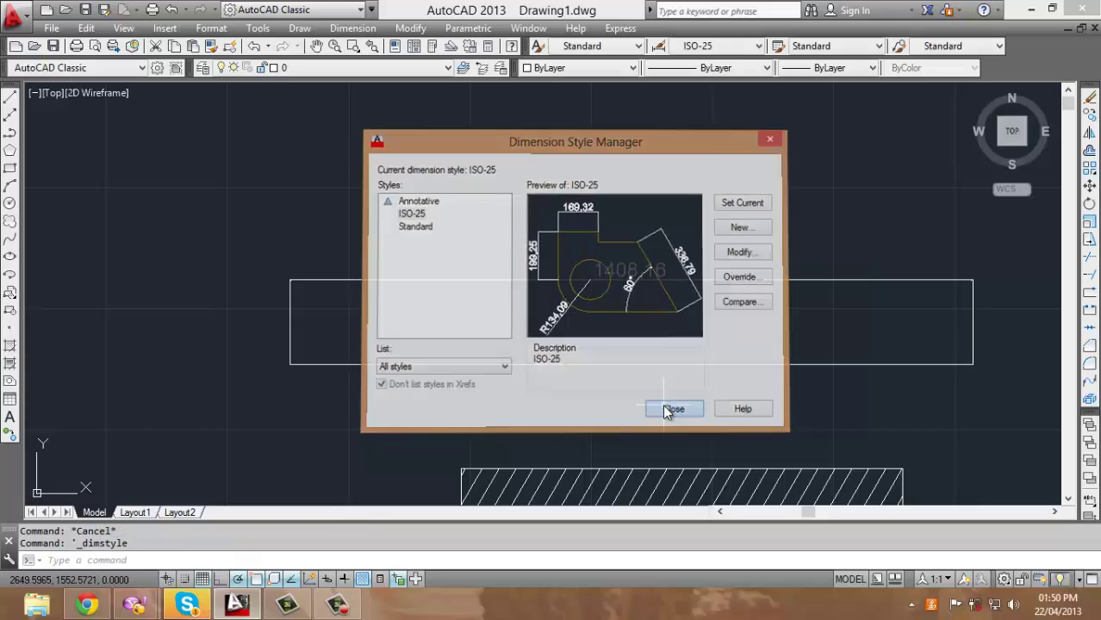
{"action": "left_click", "coordinate": [210, 28]}
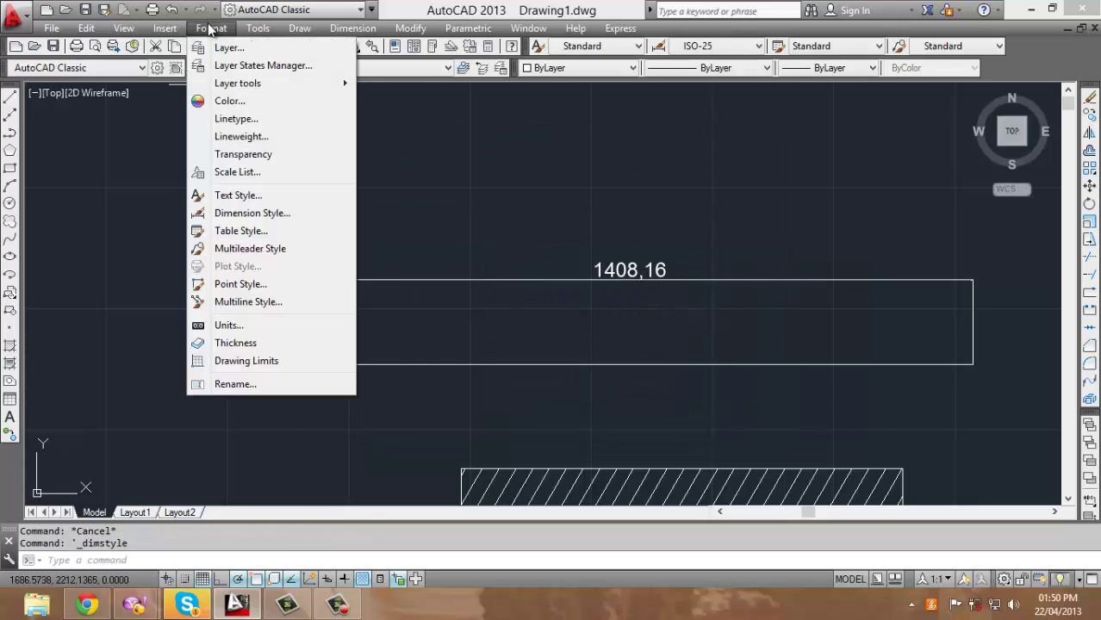
{"action": "left_click", "coordinate": [254, 215]}
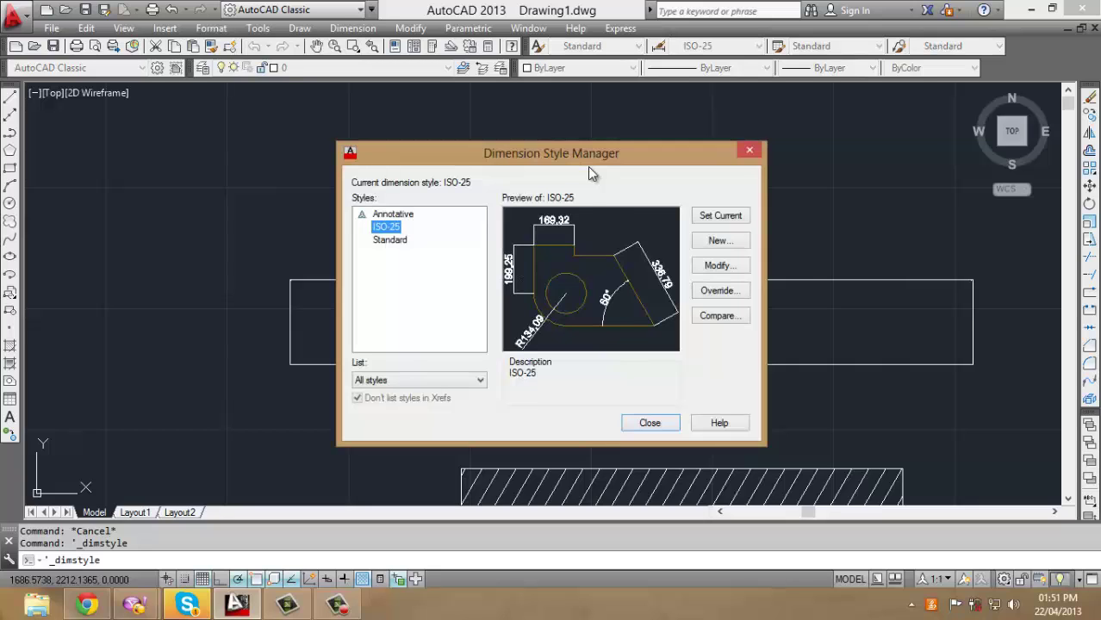
{"action": "left_click", "coordinate": [715, 267]}
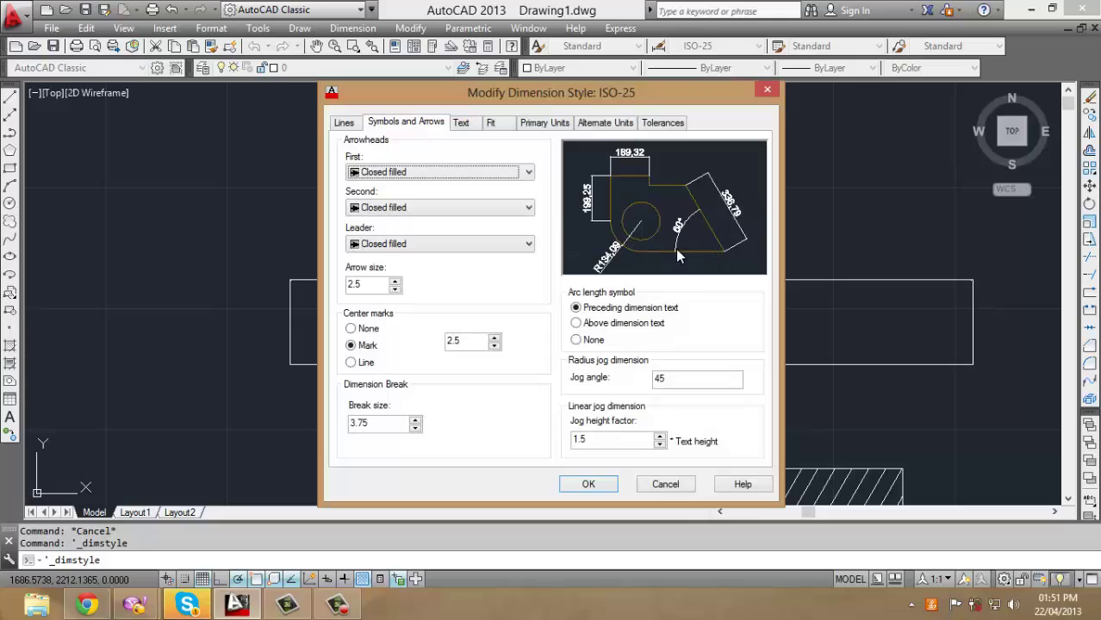
{"action": "left_click", "coordinate": [345, 123]}
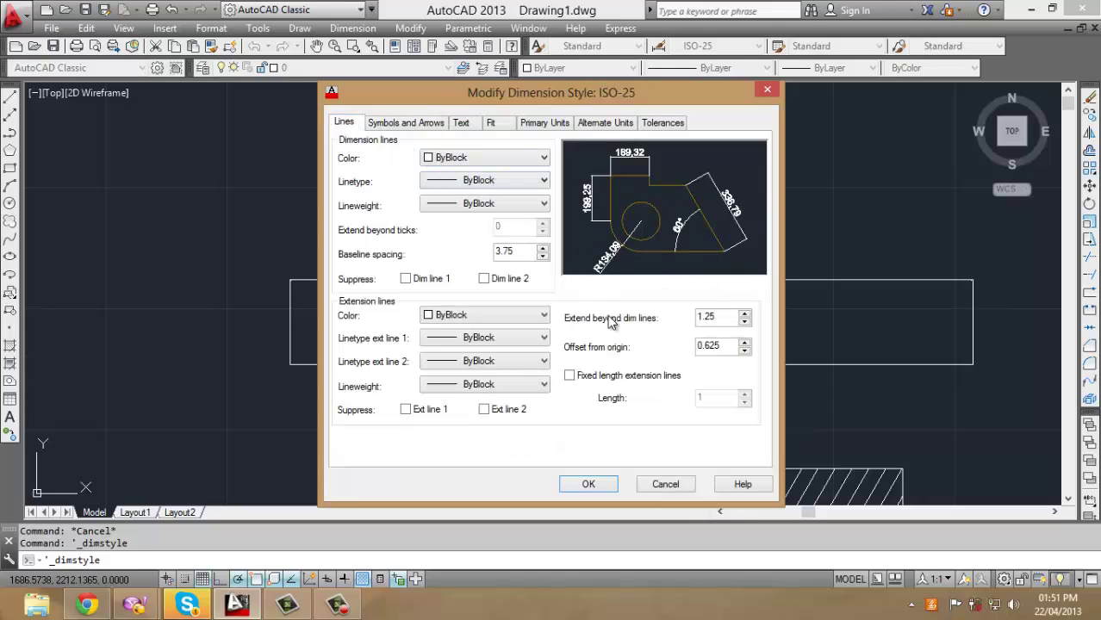
{"action": "double_click", "coordinate": [712, 346]}
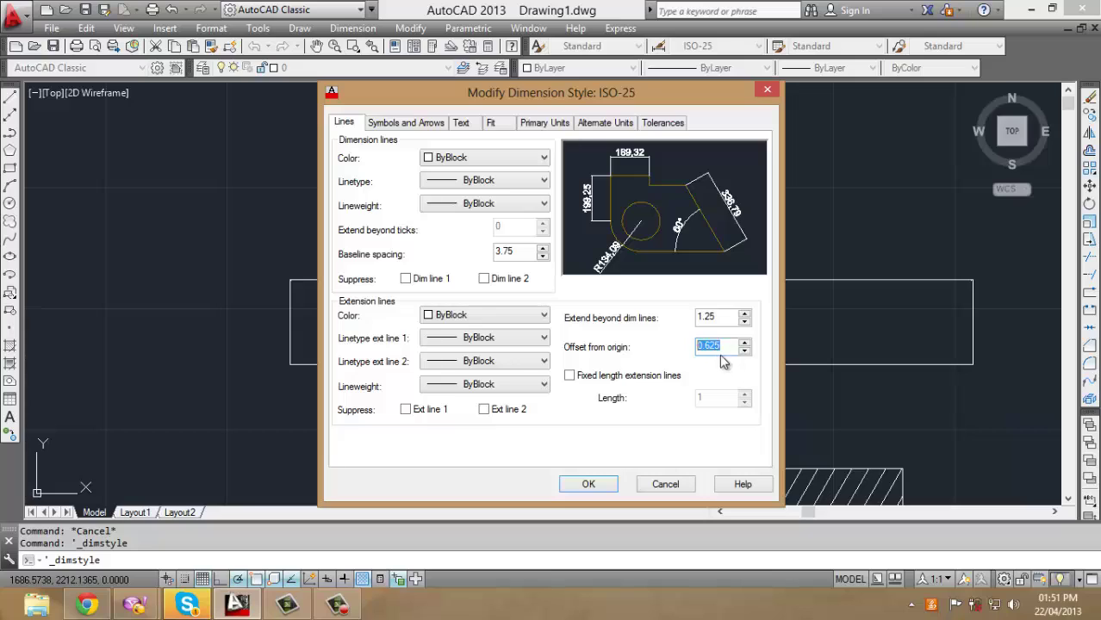
{"action": "type", "text": "30"}
{"action": "left_click", "coordinate": [589, 484]}
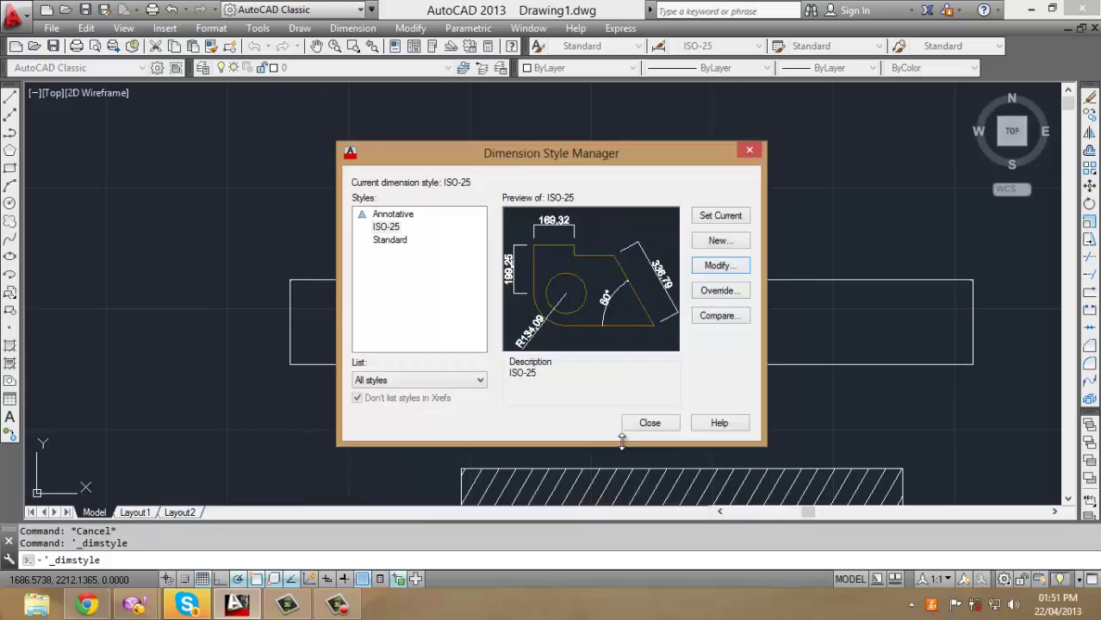
Close the Dimension Style Manager and select the 1408,16 dimension to check its extension lines
{"action": "left_click", "coordinate": [650, 423]}
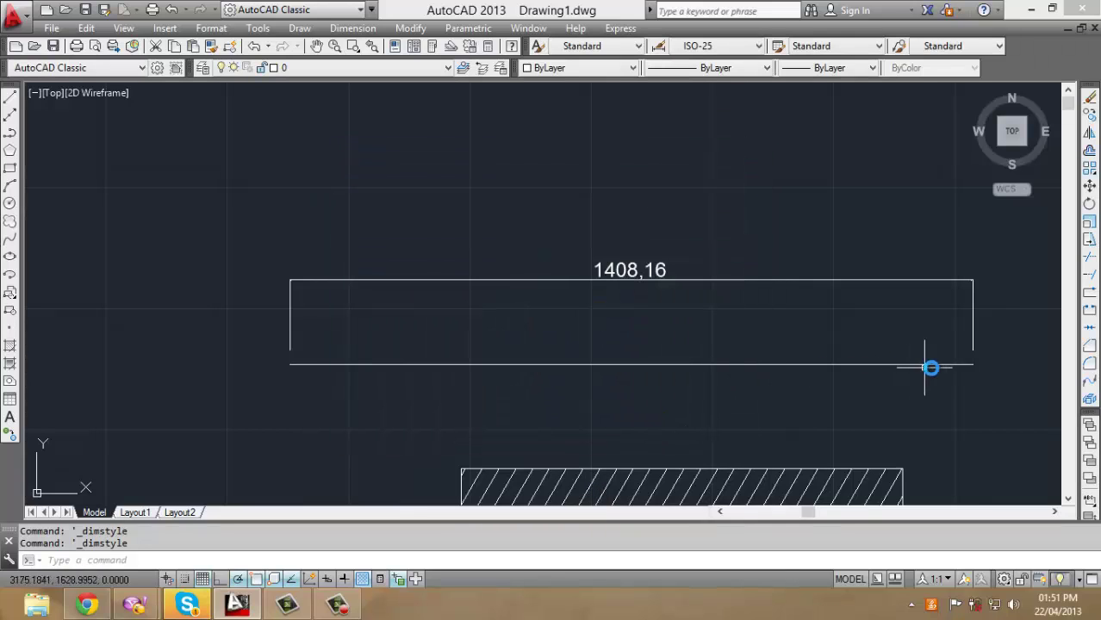
{"action": "scroll", "coordinate": [983, 351], "scroll_direction": "up", "scroll_amount": 2}
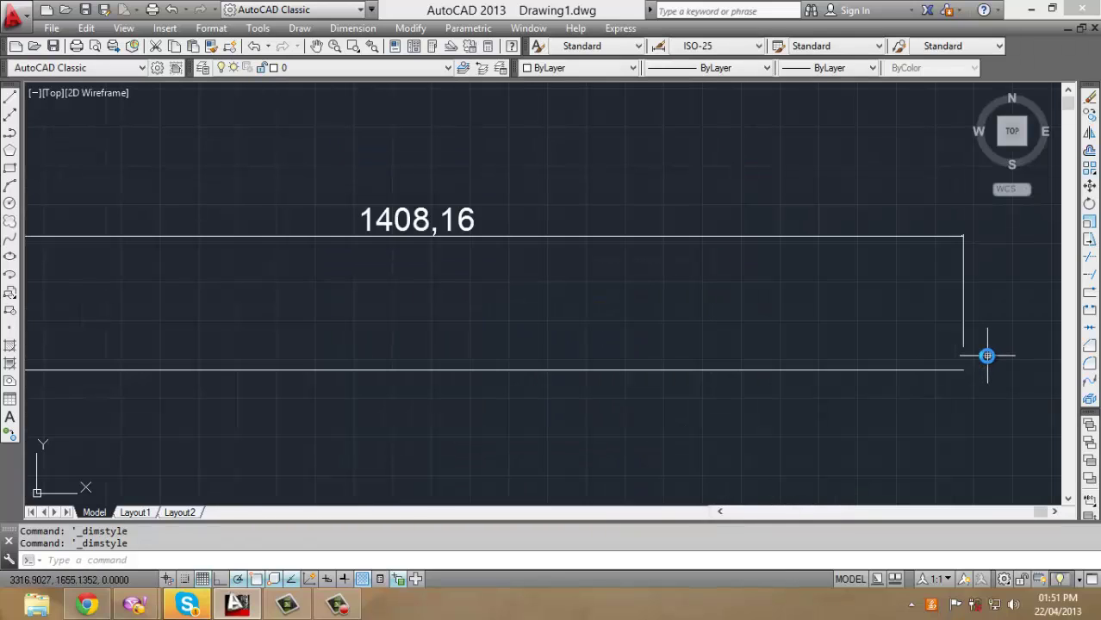
{"action": "scroll", "coordinate": [983, 356], "scroll_direction": "up", "scroll_amount": 3}
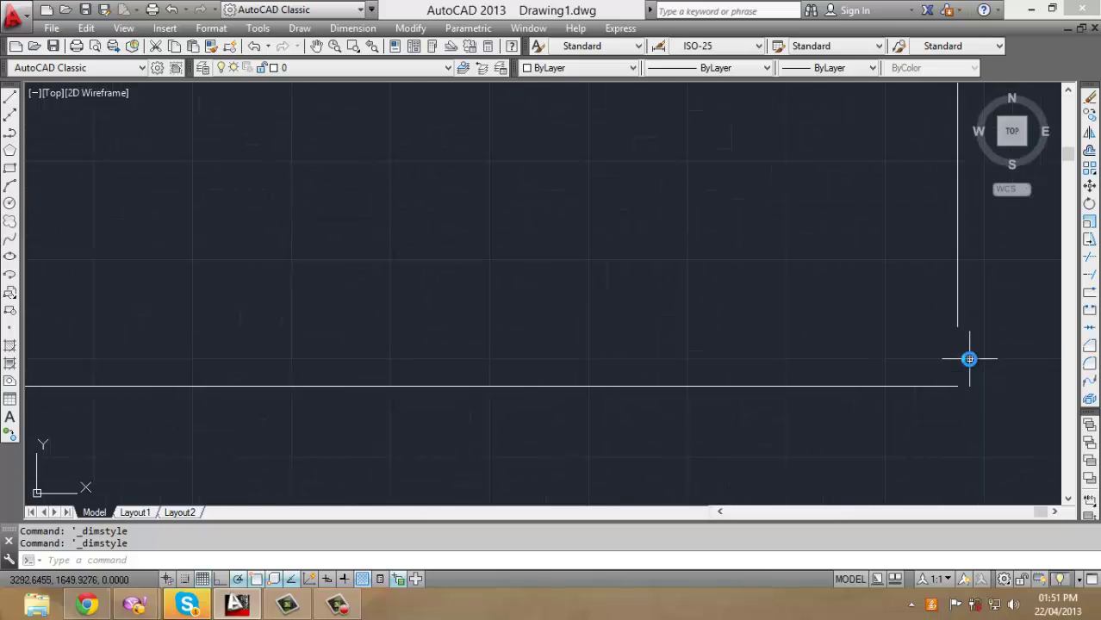
{"action": "left_click", "coordinate": [973, 312]}
{"action": "left_click", "coordinate": [885, 241]}
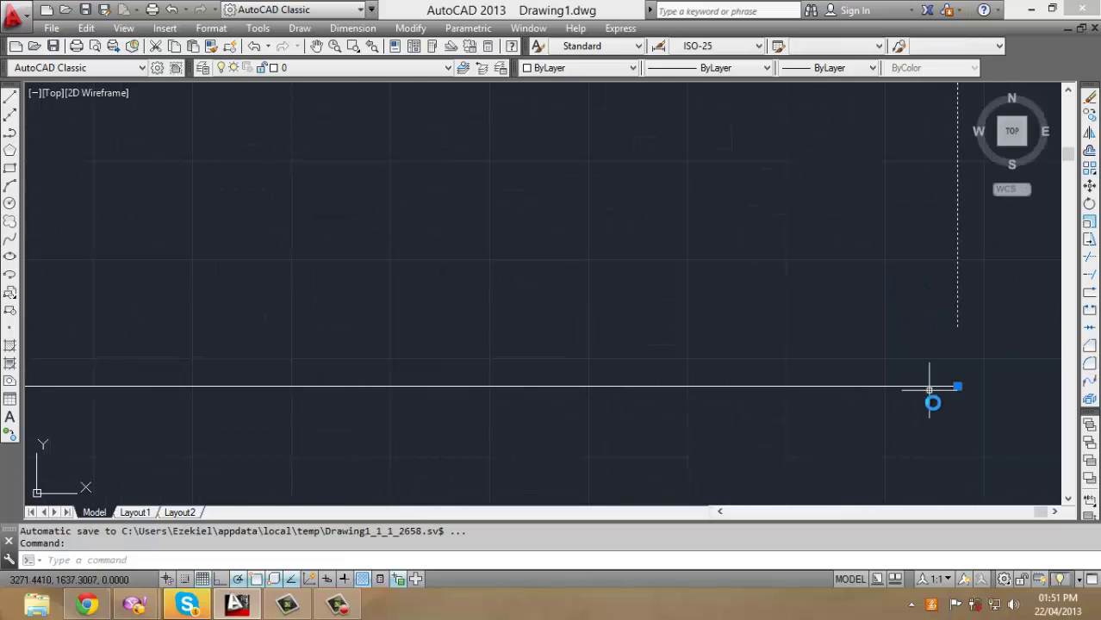
{"action": "scroll", "coordinate": [948, 405], "scroll_direction": "down", "scroll_amount": 3}
{"action": "left_click", "coordinate": [947, 414]}
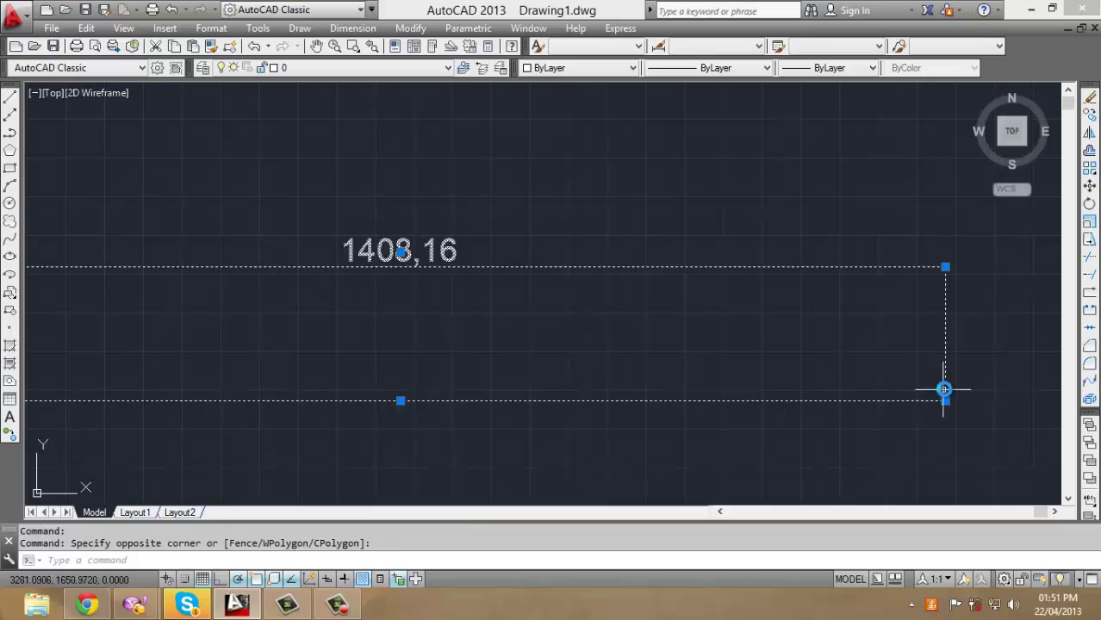
{"action": "key", "text": "Escape"}
Zoom and pan around the 1408,16 dimension to inspect the larger extension-line offset
{"action": "scroll", "coordinate": [947, 393], "scroll_direction": "up", "scroll_amount": 2}
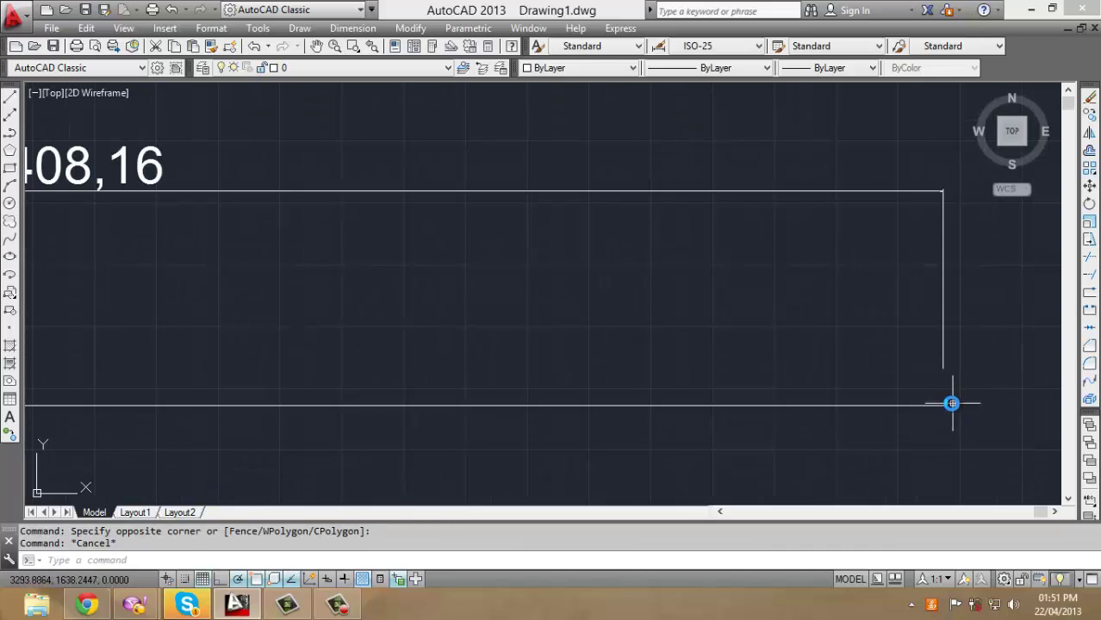
{"action": "scroll", "coordinate": [952, 415], "scroll_direction": "down", "scroll_amount": 2}
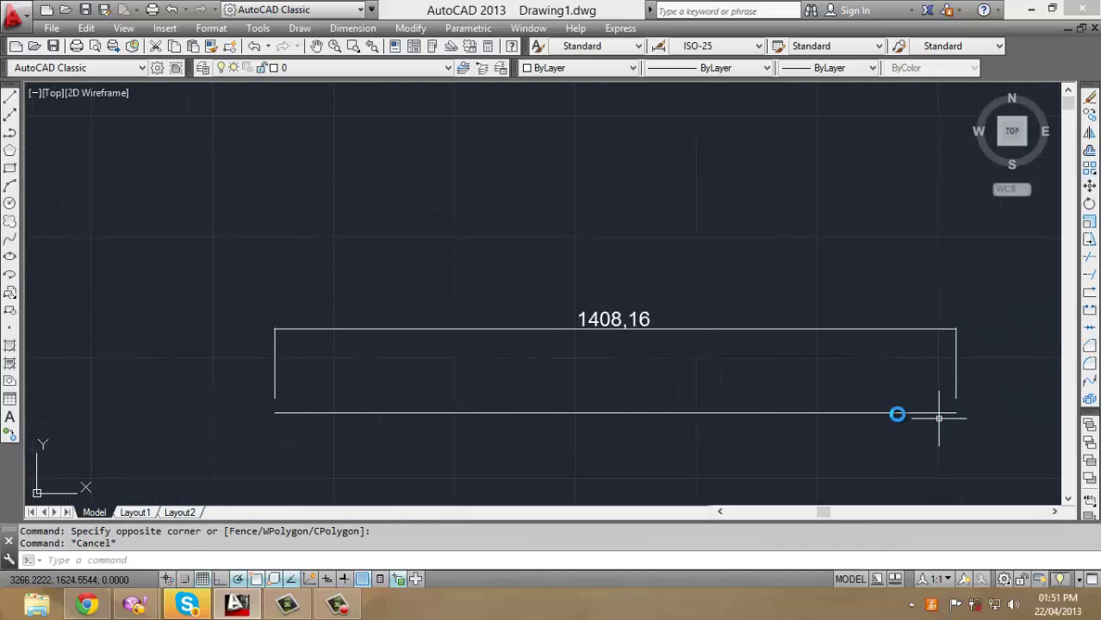
{"action": "scroll", "coordinate": [779, 366], "scroll_direction": "up", "scroll_amount": 1}
{"action": "scroll", "coordinate": [750, 358], "scroll_direction": "down", "scroll_amount": 1}
{"action": "middle_click_drag", "start_coordinate": [681, 357], "coordinate": [675, 341]}
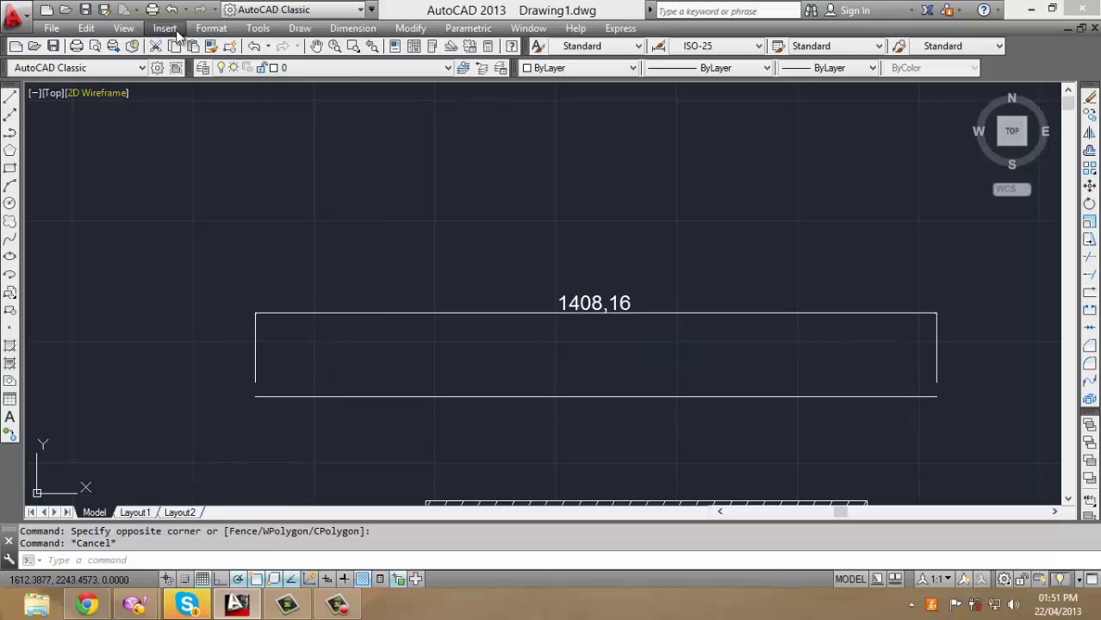
{"action": "scroll", "coordinate": [259, 304], "scroll_direction": "up", "scroll_amount": 2}
{"action": "scroll", "coordinate": [202, 462], "scroll_direction": "down", "scroll_amount": 1}
{"action": "scroll", "coordinate": [207, 457], "scroll_direction": "up", "scroll_amount": 3}
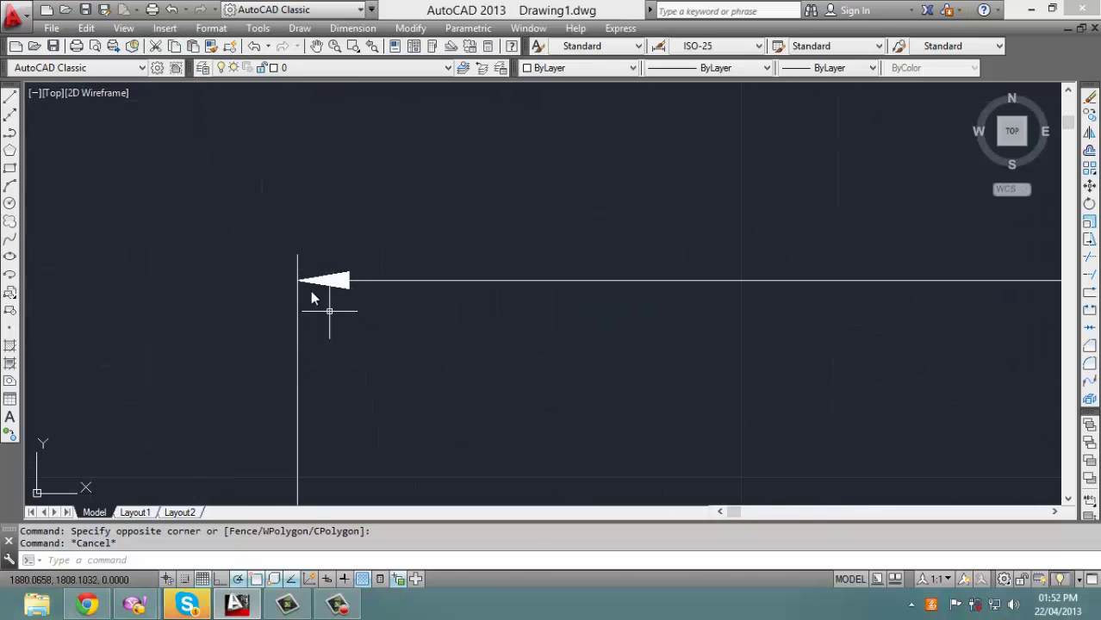
{"action": "scroll", "coordinate": [329, 310], "scroll_direction": "down", "scroll_amount": 5}
{"action": "scroll", "coordinate": [563, 210], "scroll_direction": "up", "scroll_amount": 3}
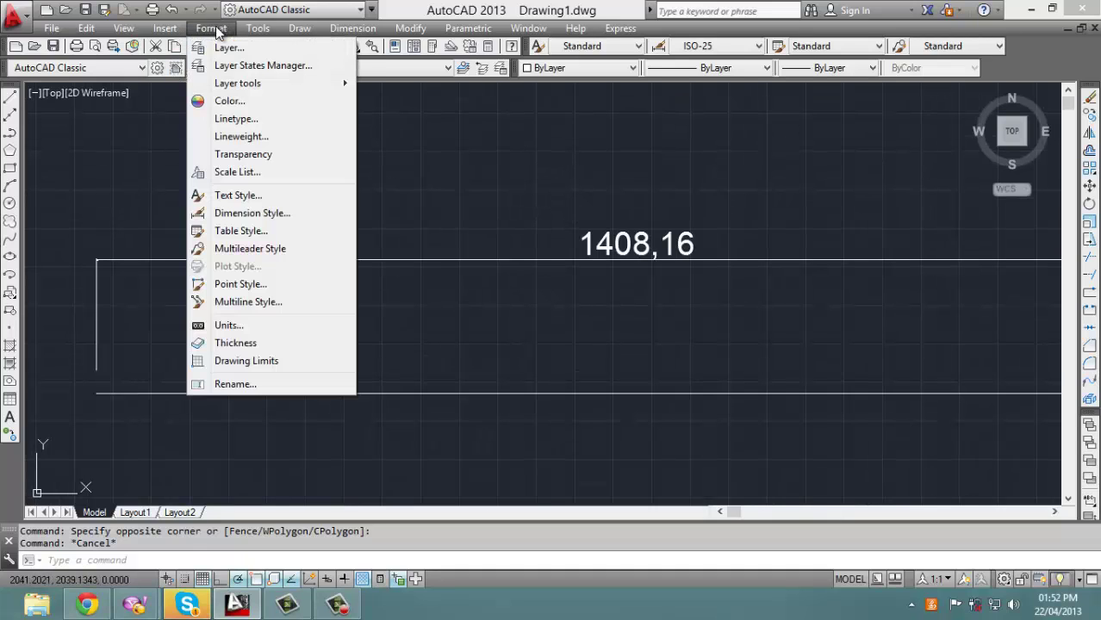
Change the ISO-25 dimension style's arrow size from 2.5 to 20
{"action": "left_click", "coordinate": [213, 29]}
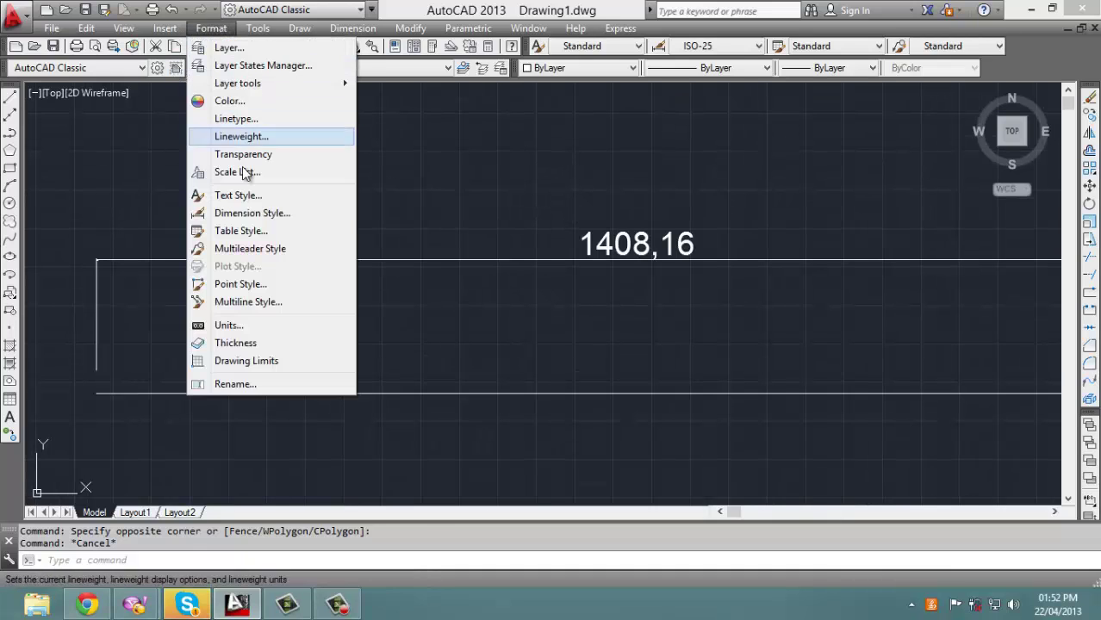
{"action": "left_click", "coordinate": [254, 214]}
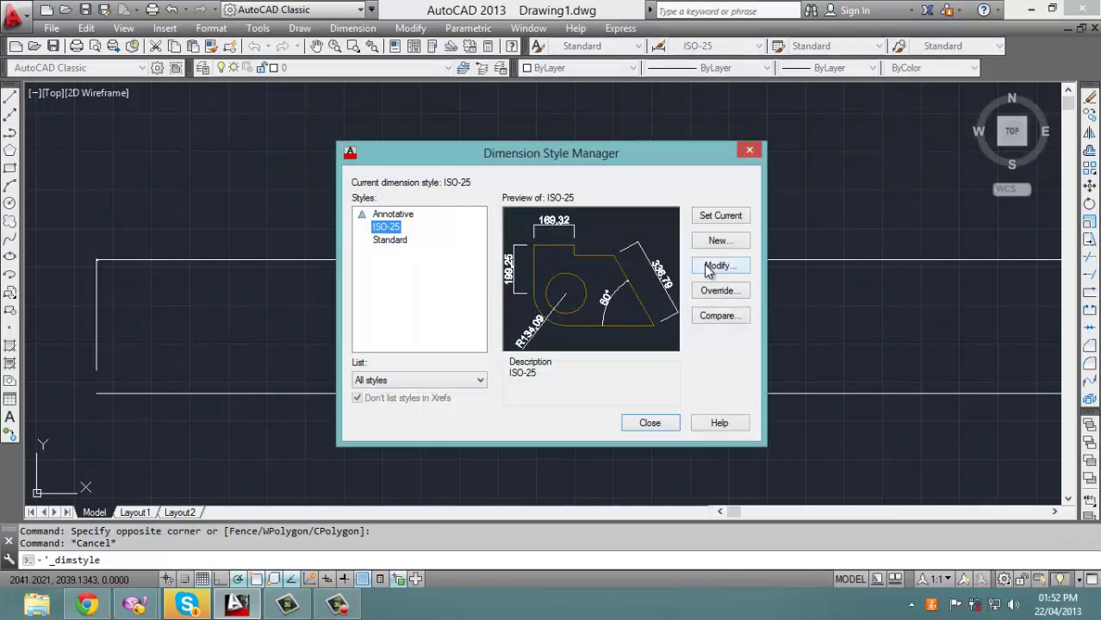
{"action": "left_click", "coordinate": [718, 266]}
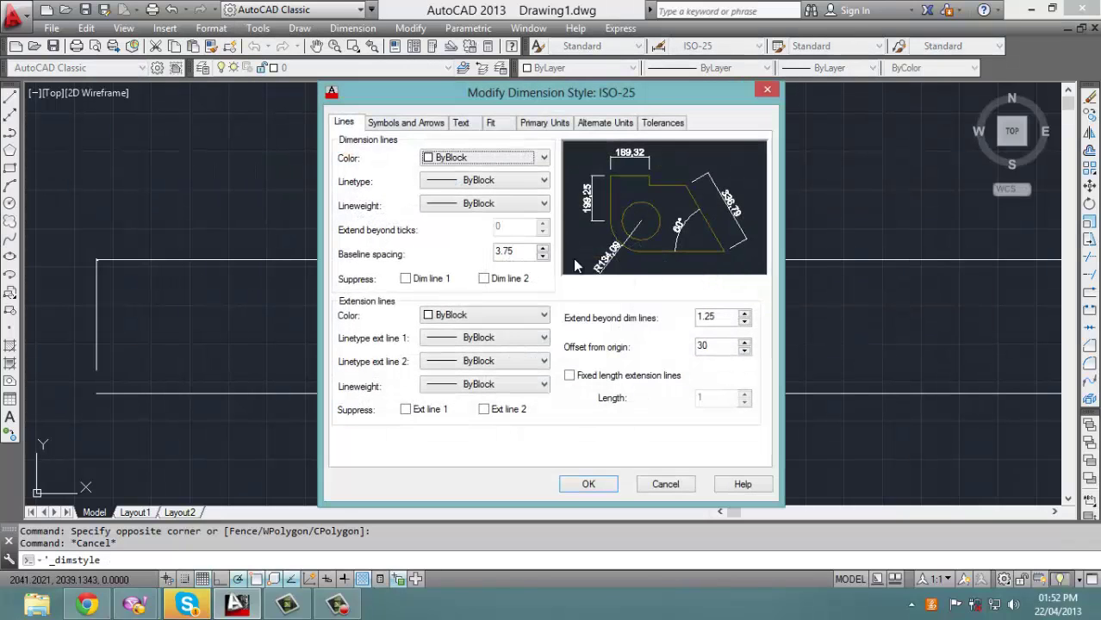
{"action": "left_click", "coordinate": [412, 125]}
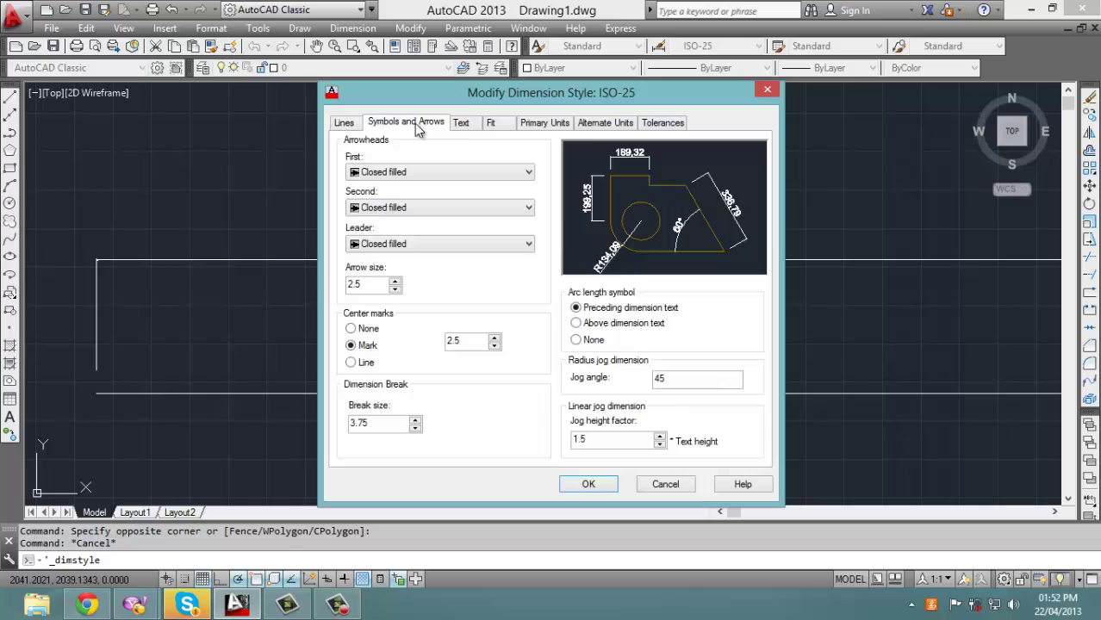
{"action": "left_click", "coordinate": [361, 284]}
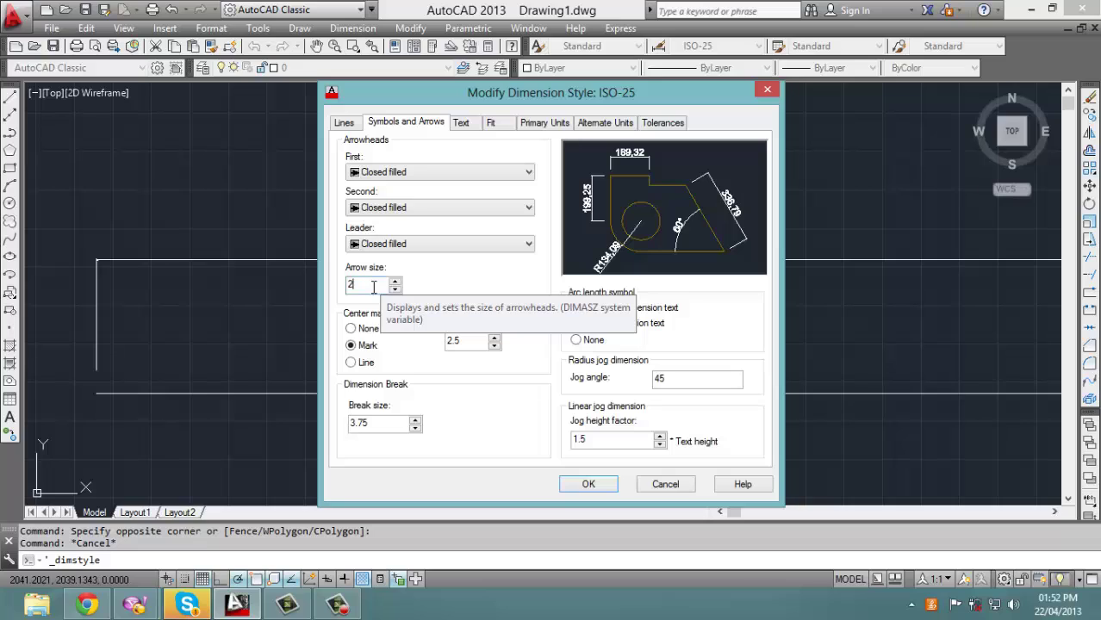
{"action": "left_click", "coordinate": [588, 486]}
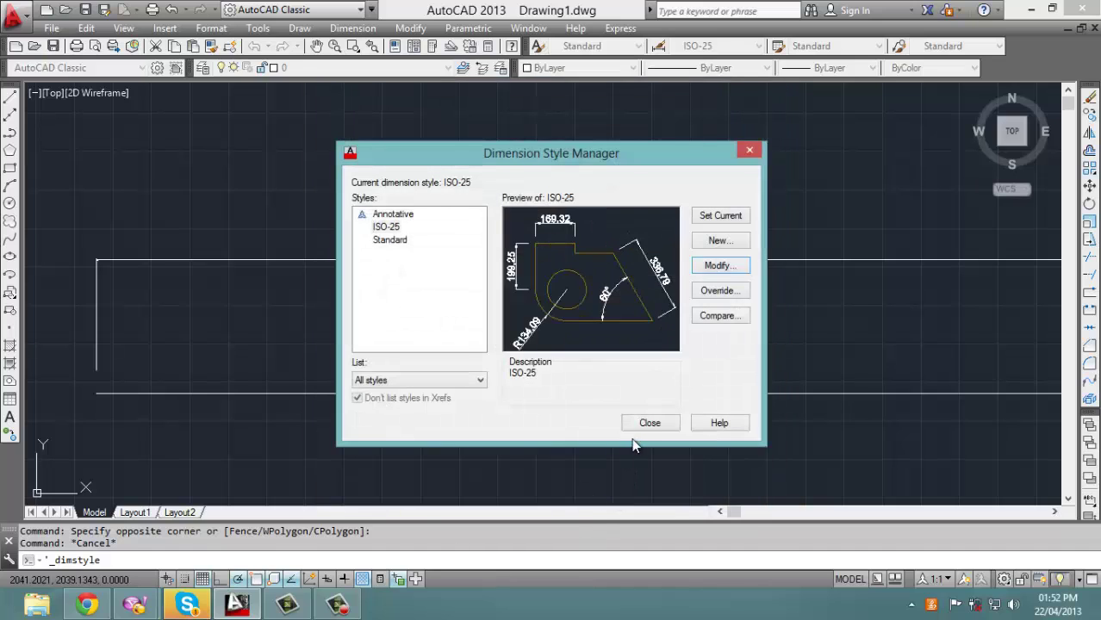
{"action": "left_click", "coordinate": [648, 424]}
Zoom and pan to review the 1408,16 dimension's enlarged arrowheads, briefly selecting it
{"action": "scroll", "coordinate": [295, 316], "scroll_direction": "down", "scroll_amount": 2}
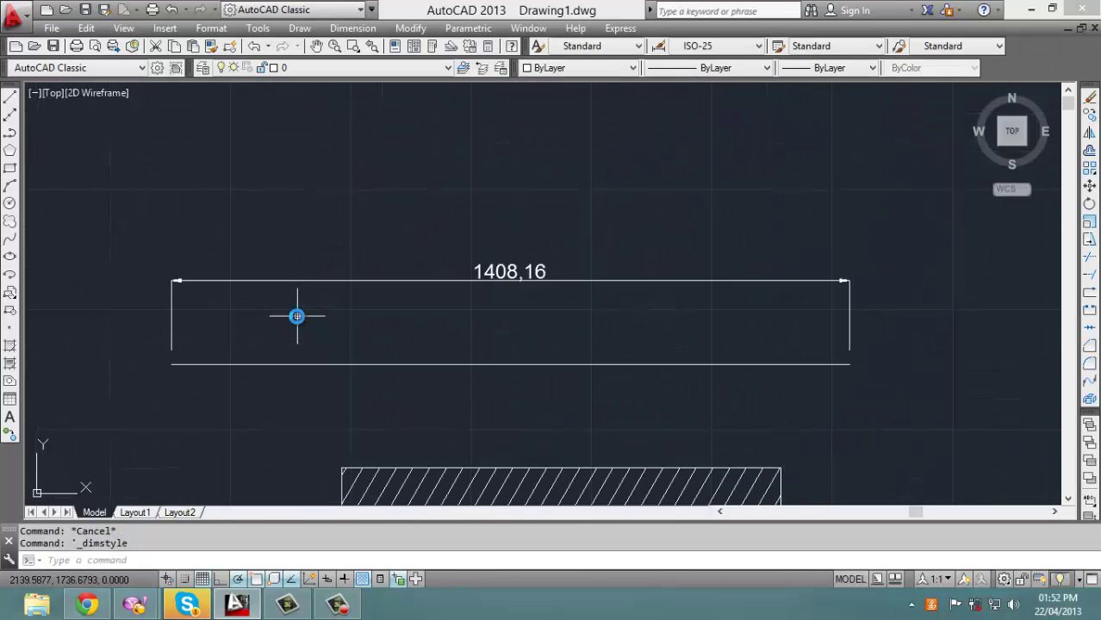
{"action": "scroll", "coordinate": [837, 292], "scroll_direction": "up", "scroll_amount": 2}
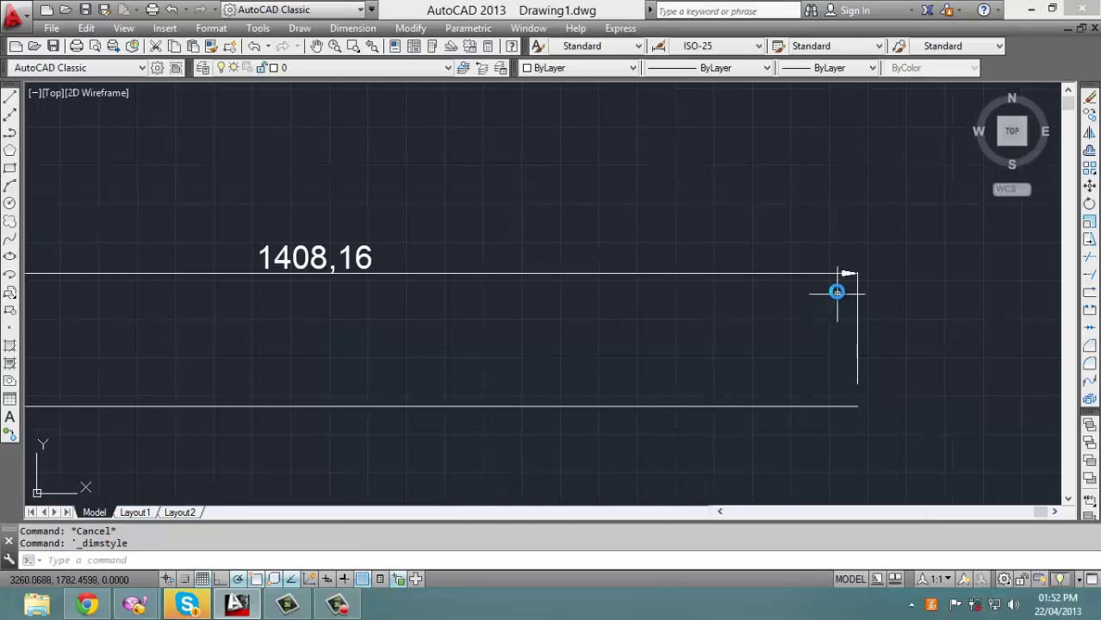
{"action": "middle_click_drag", "start_coordinate": [622, 369], "coordinate": [864, 345]}
{"action": "scroll", "coordinate": [680, 336], "scroll_direction": "down", "scroll_amount": 1}
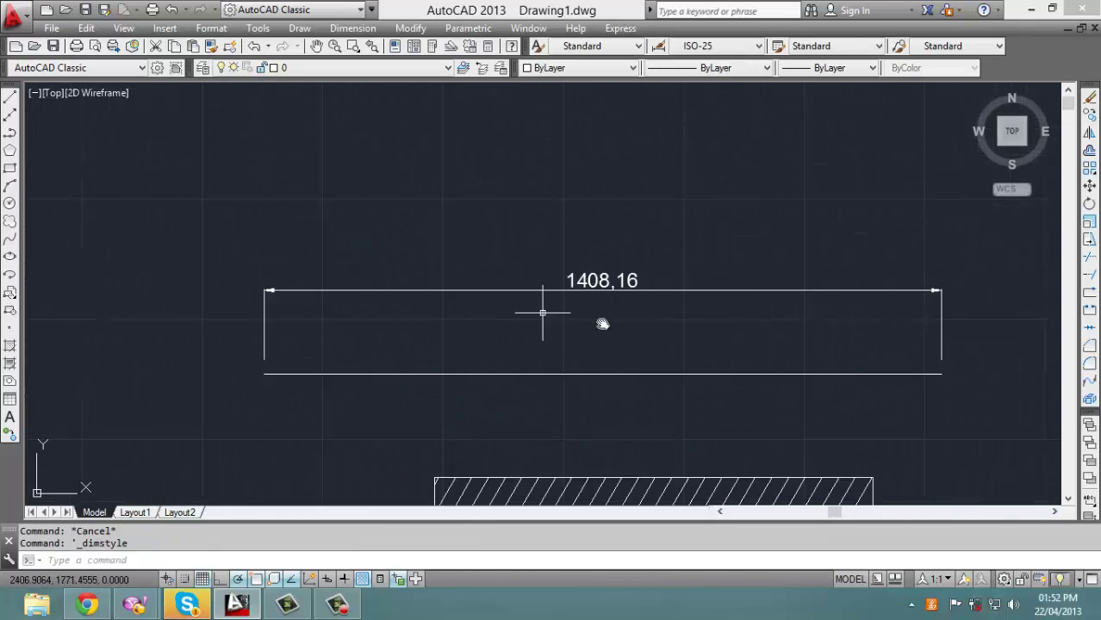
{"action": "scroll", "coordinate": [498, 215], "scroll_direction": "down", "scroll_amount": 2}
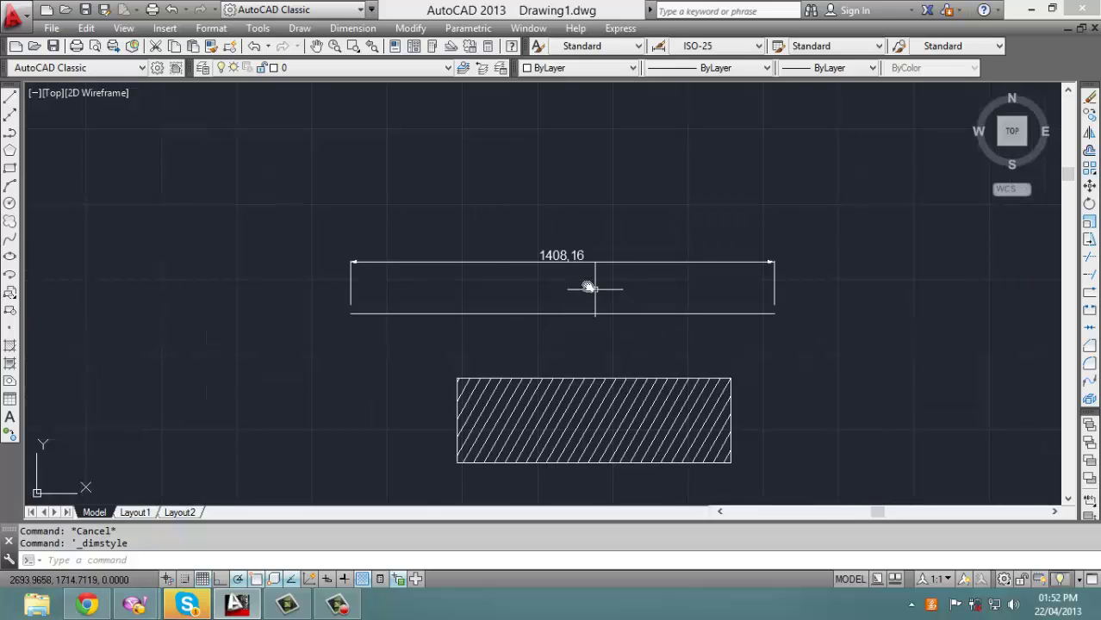
{"action": "scroll", "coordinate": [562, 299], "scroll_direction": "up", "scroll_amount": 2}
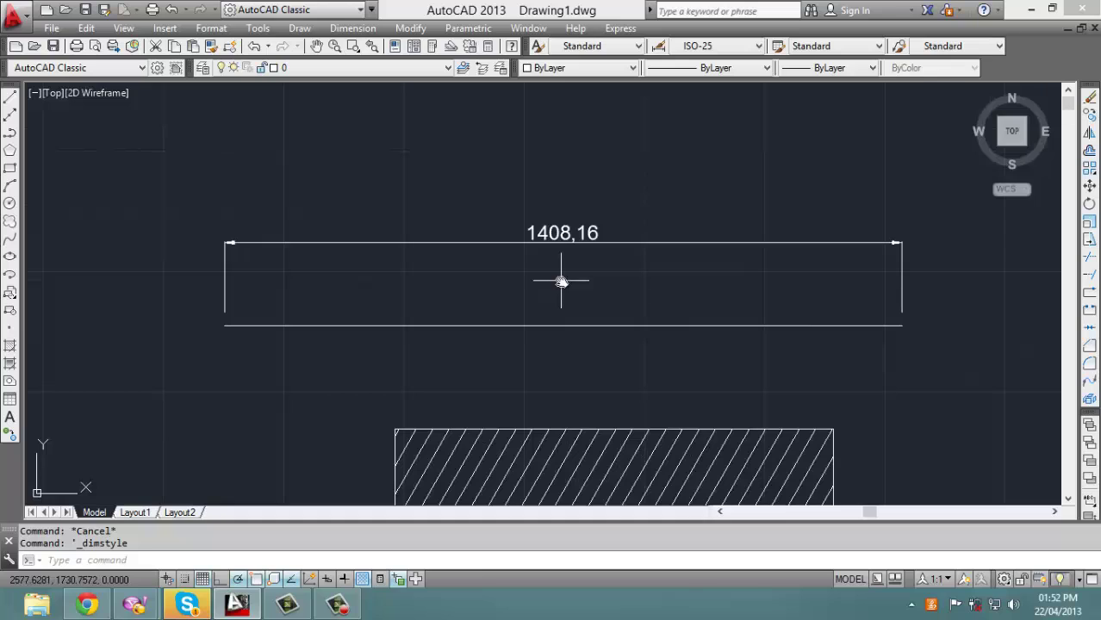
{"action": "left_click_drag", "start_coordinate": [521, 271], "coordinate": [433, 152]}
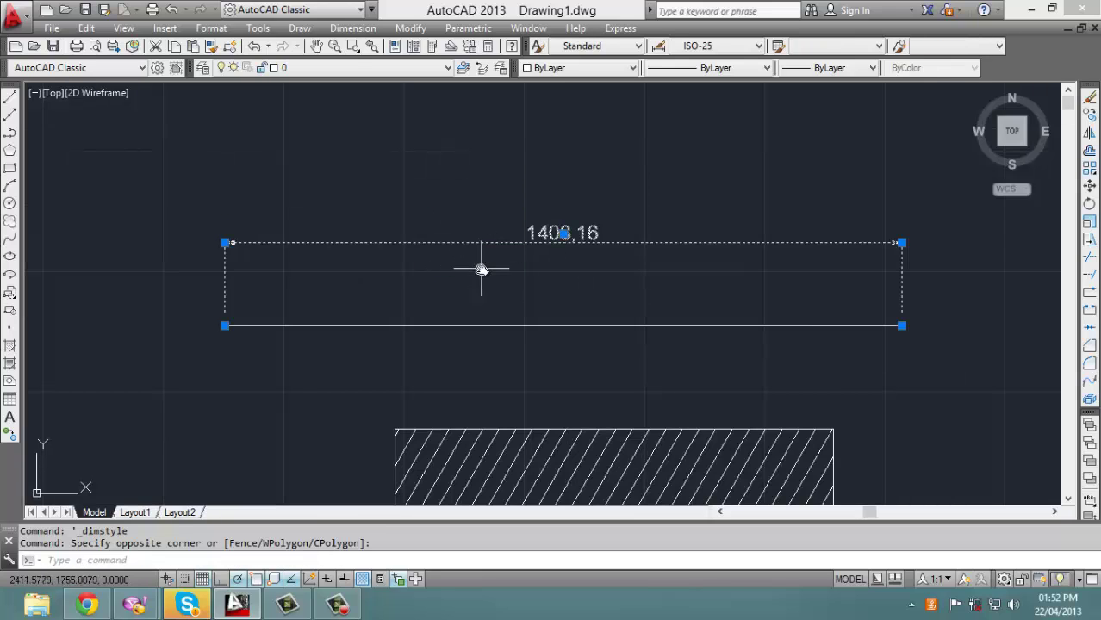
{"action": "key", "text": "Escape"}
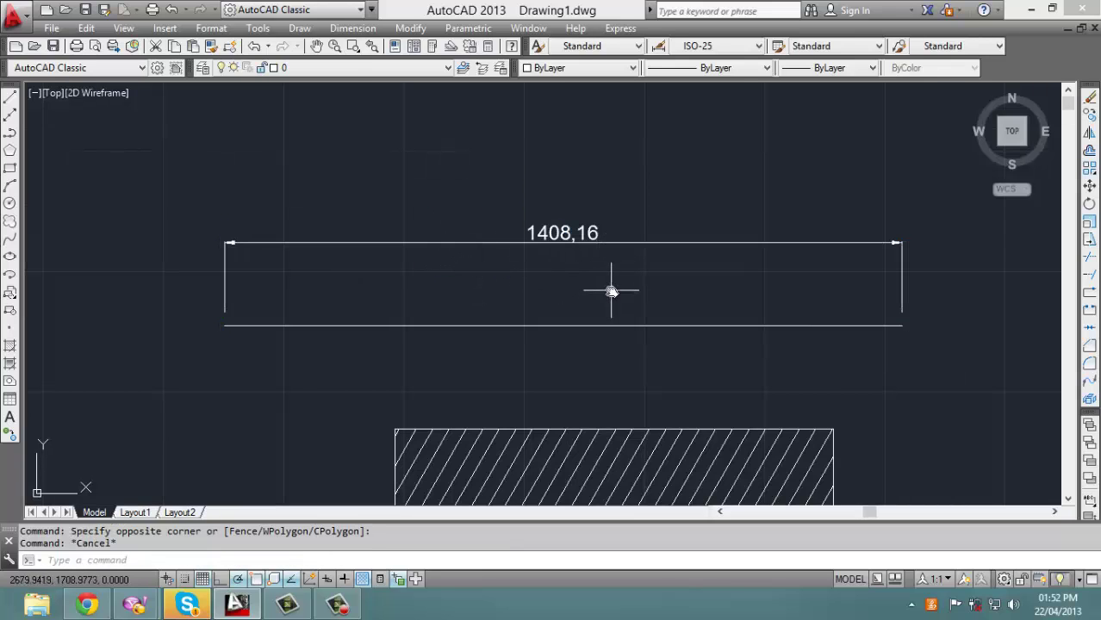